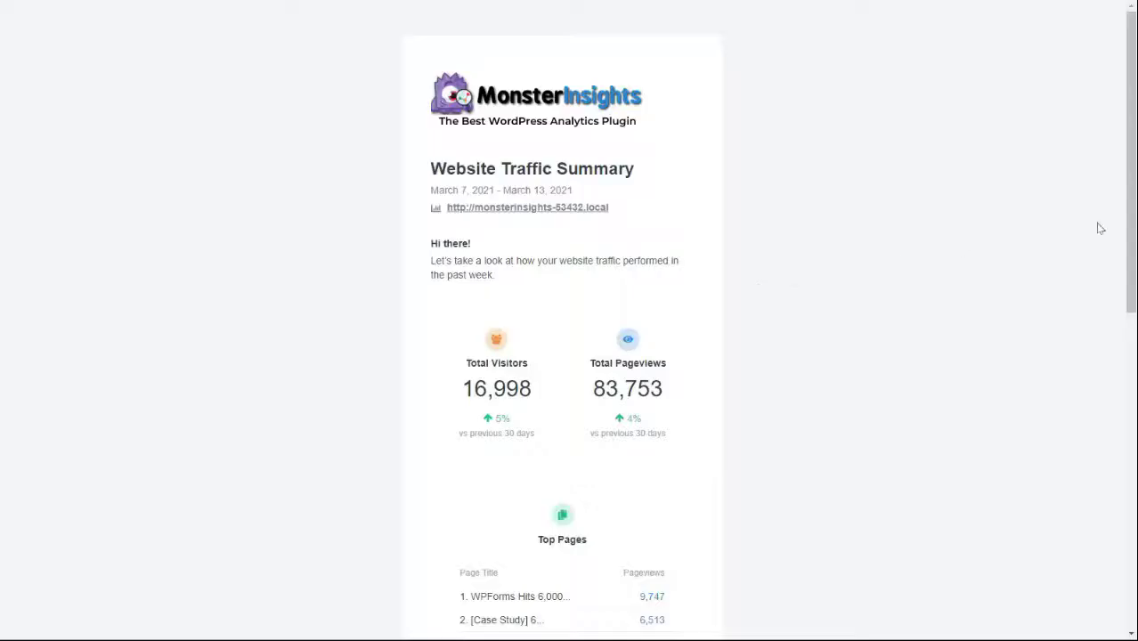
Step: Scroll down the MonsterInsights settings page toward the Email Summaries section
{"action": "scroll", "coordinate": [1130, 239], "scroll_direction": "down", "scroll_amount": 1}
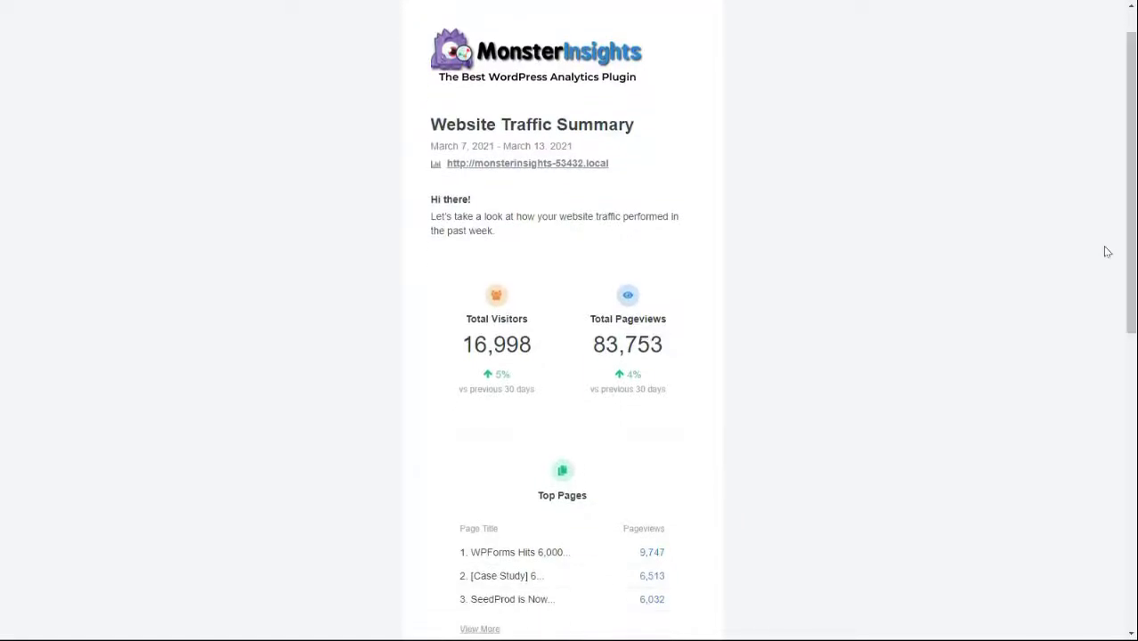
{"action": "scroll", "coordinate": [900, 286], "scroll_direction": "down", "scroll_amount": 2}
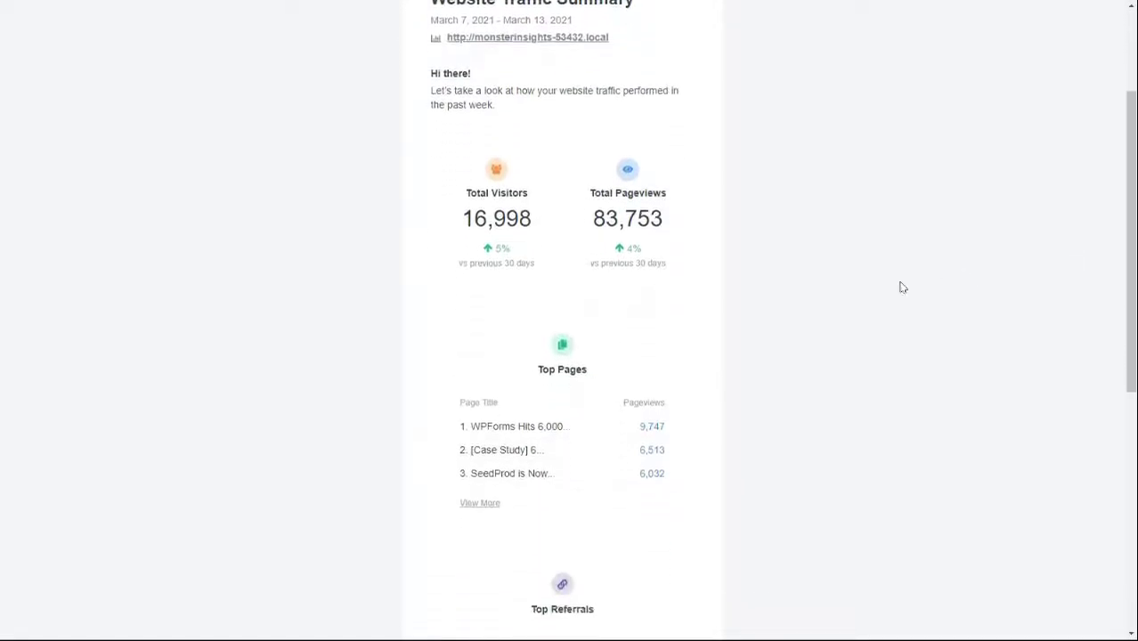
{"action": "scroll", "coordinate": [893, 287], "scroll_direction": "down", "scroll_amount": 2}
{"action": "scroll", "coordinate": [891, 292], "scroll_direction": "down", "scroll_amount": 2}
{"action": "scroll", "coordinate": [891, 292], "scroll_direction": "down", "scroll_amount": 2}
{"action": "scroll", "coordinate": [888, 291], "scroll_direction": "down", "scroll_amount": 2}
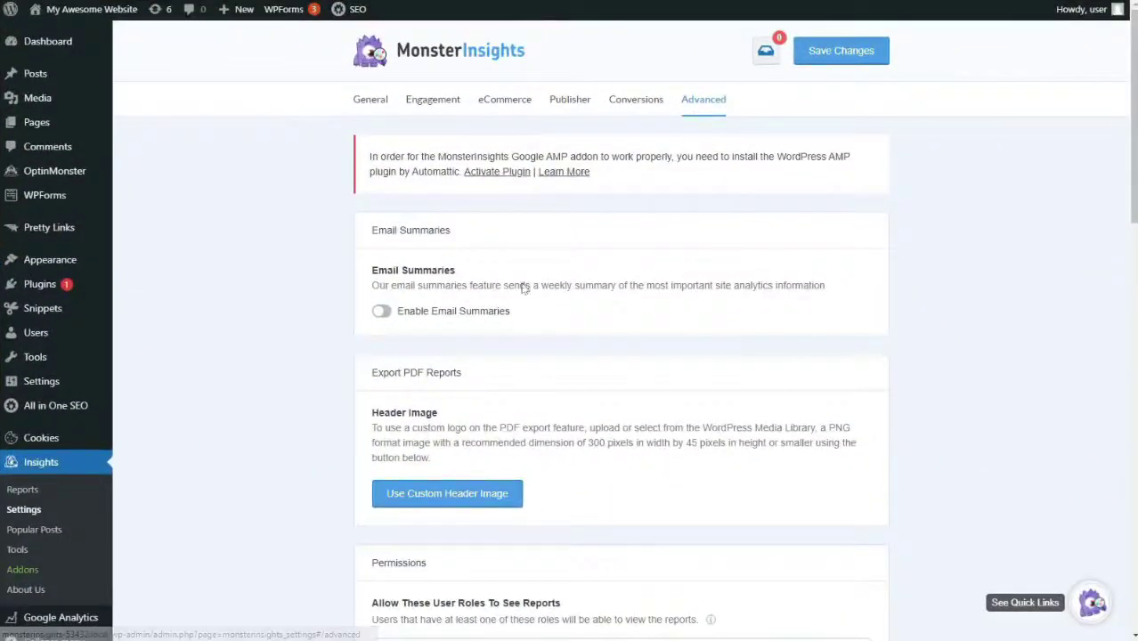
{"action": "left_click", "coordinate": [382, 313]}
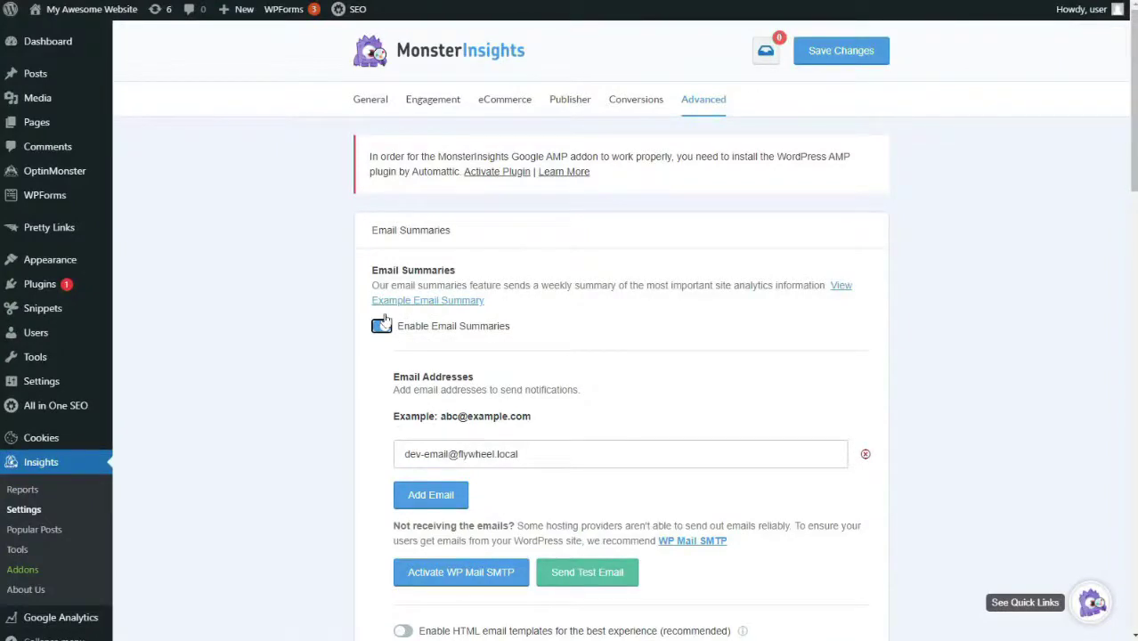
{"action": "left_click_drag", "start_coordinate": [527, 459], "coordinate": [386, 424]}
{"action": "type", "text": "coworker@email.com"}
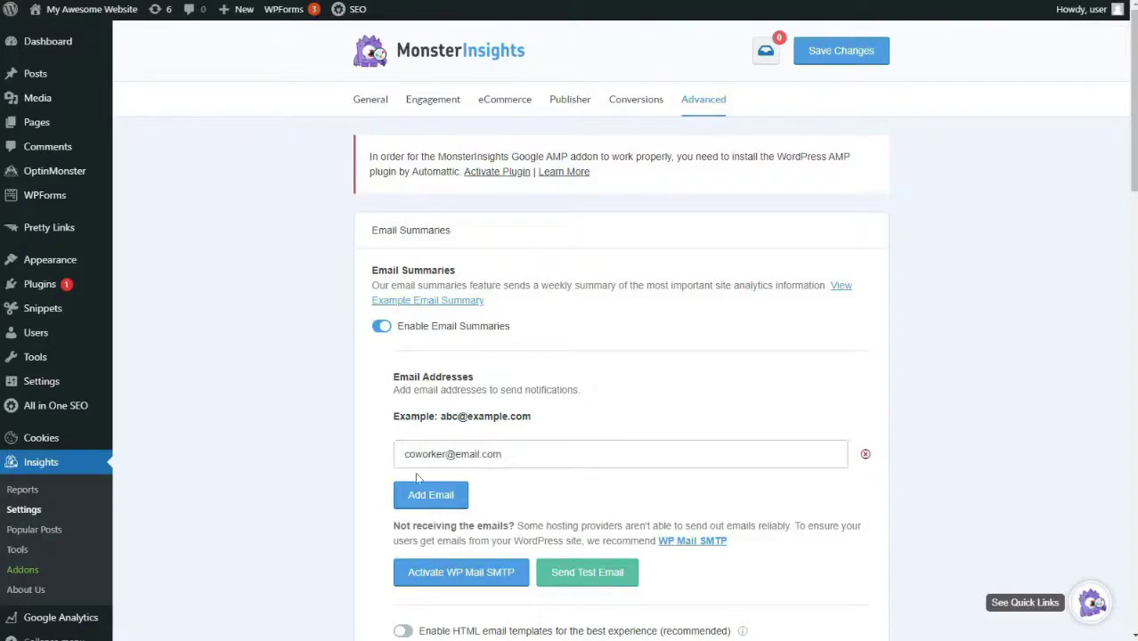
{"action": "left_click", "coordinate": [416, 487]}
{"action": "type", "text": "manager@email.com"}
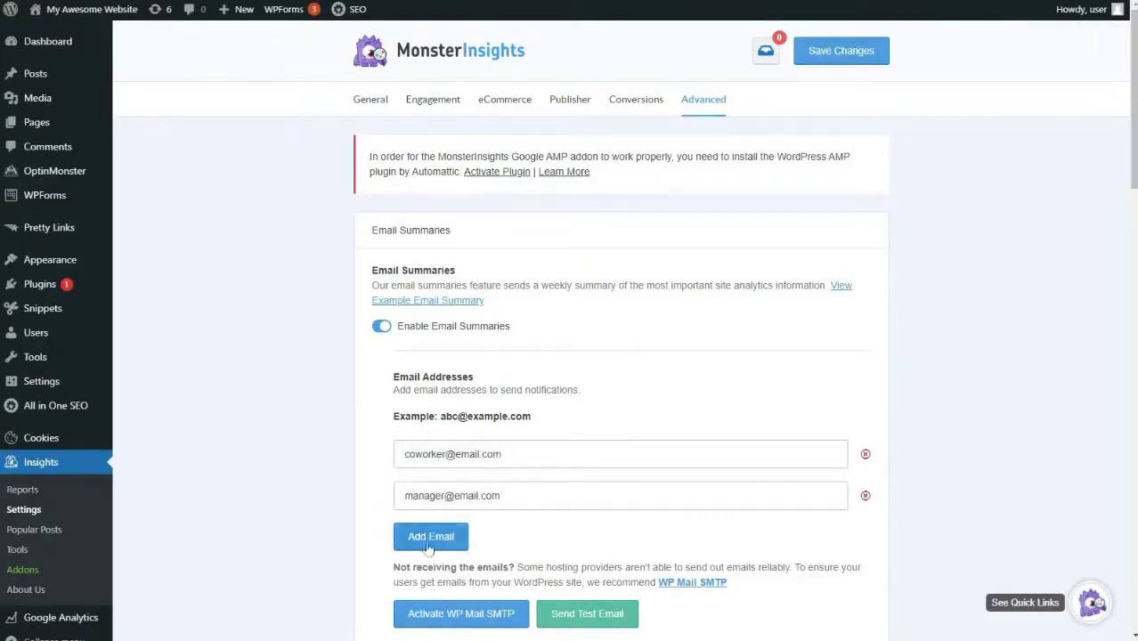
{"action": "left_click", "coordinate": [426, 534]}
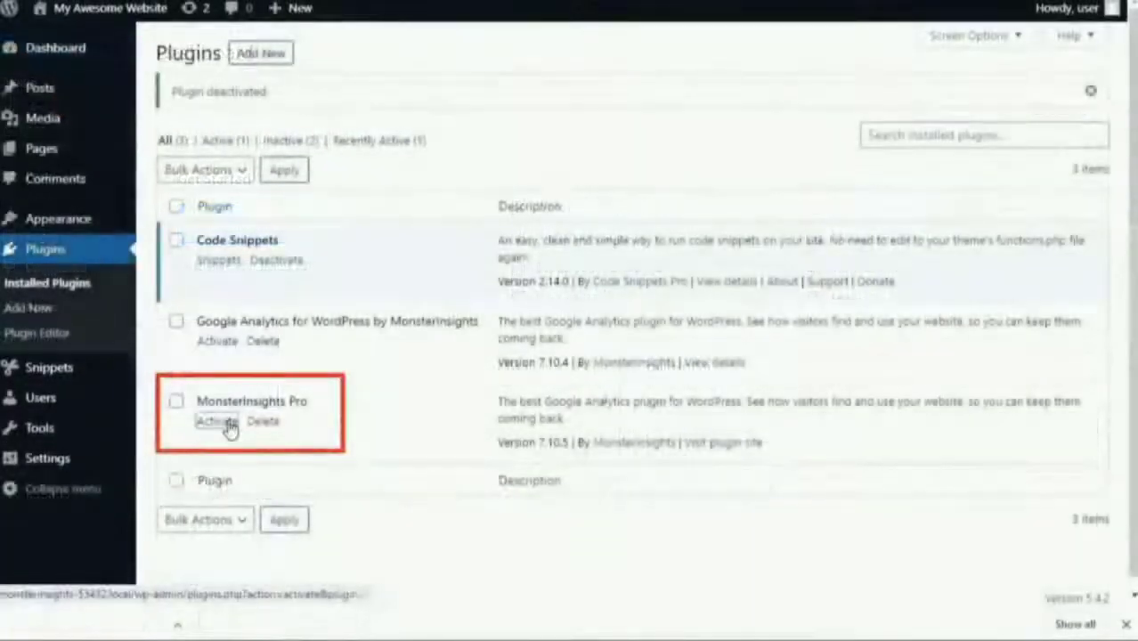
Step: Activate MonsterInsights Pro and choose Ecommerce as the site category in the setup wizard
{"action": "left_click", "coordinate": [229, 428]}
{"action": "scroll", "coordinate": [338, 359], "scroll_direction": "down", "scroll_amount": 5}
{"action": "left_click", "coordinate": [420, 366]}
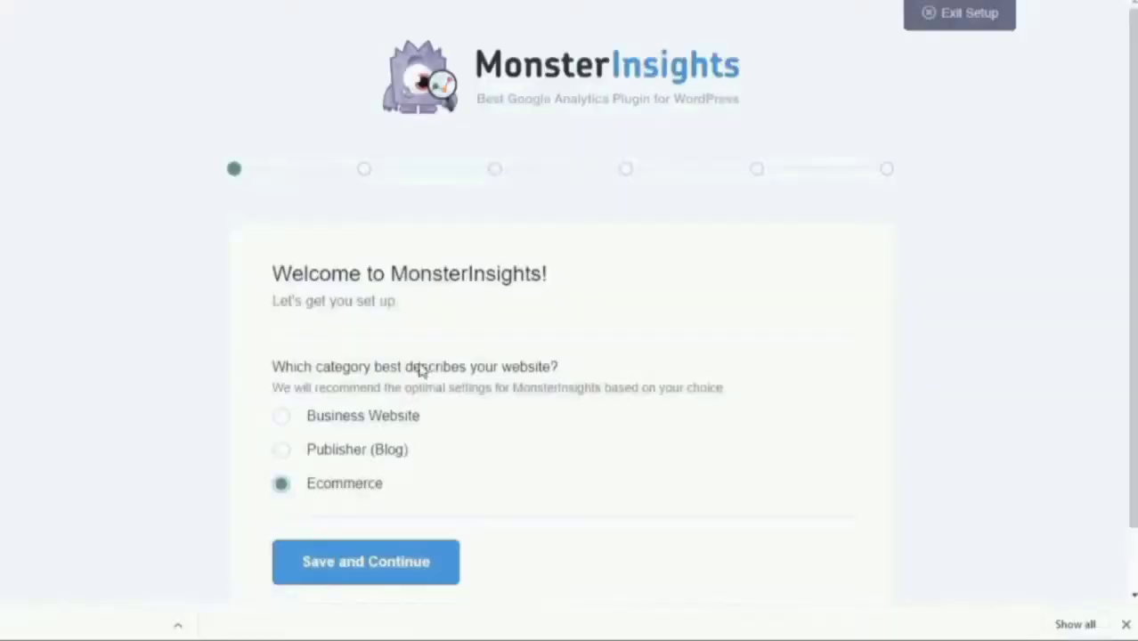
{"action": "left_click", "coordinate": [360, 569]}
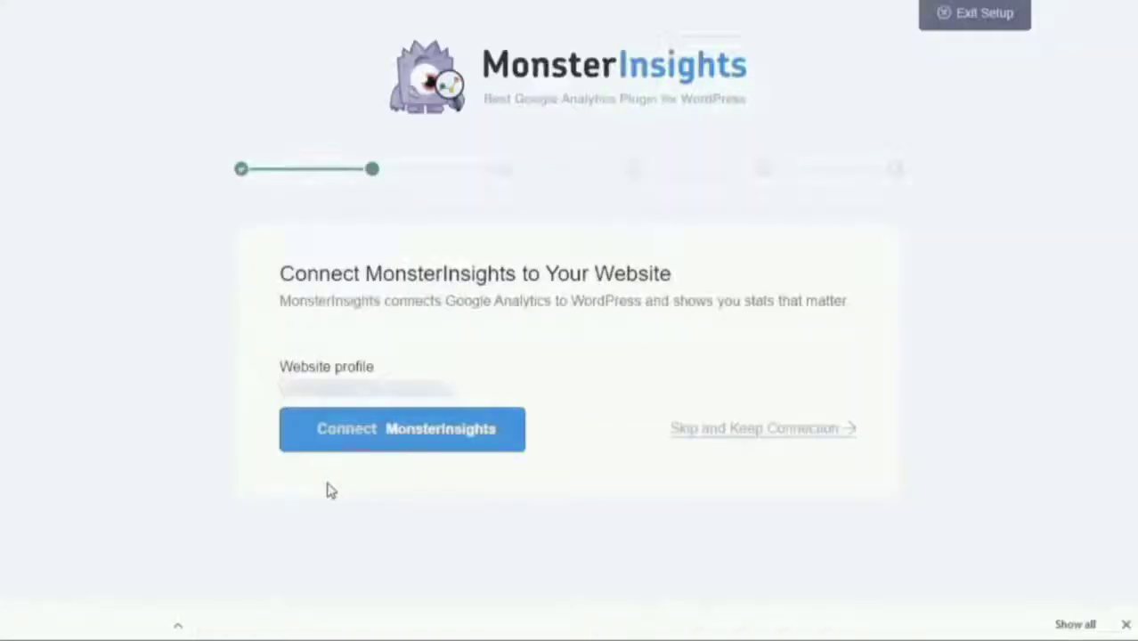
Step: Connect Google Analytics with the chosen Google account and profile, then finish the wizard
{"action": "left_click", "coordinate": [380, 446]}
{"action": "left_click", "coordinate": [471, 312]}
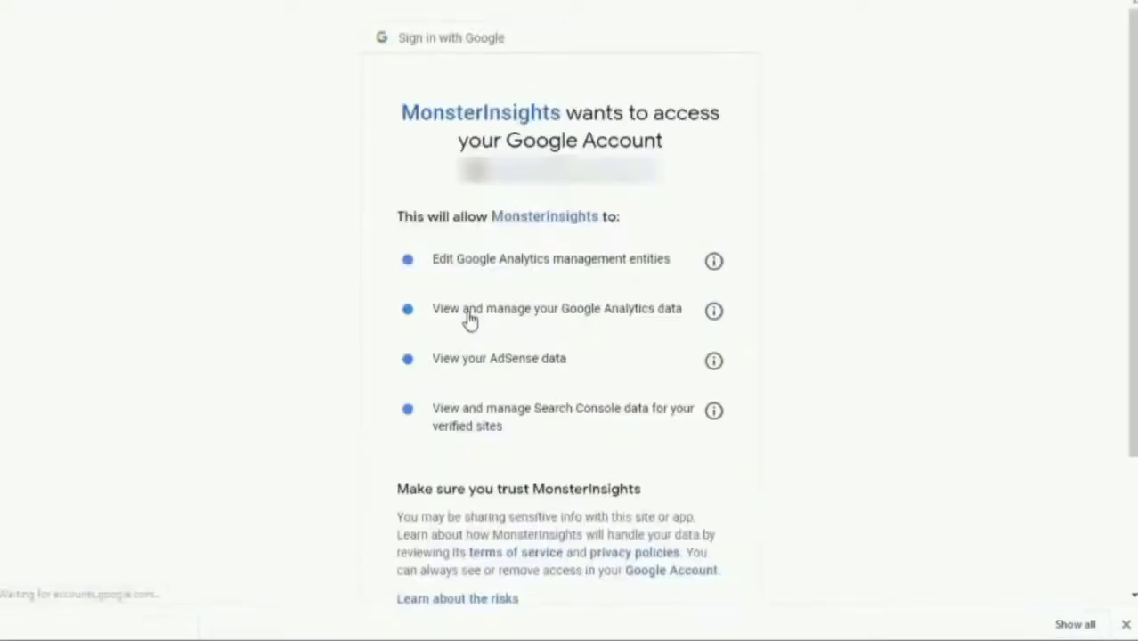
{"action": "scroll", "coordinate": [470, 320], "scroll_direction": "down", "scroll_amount": 2}
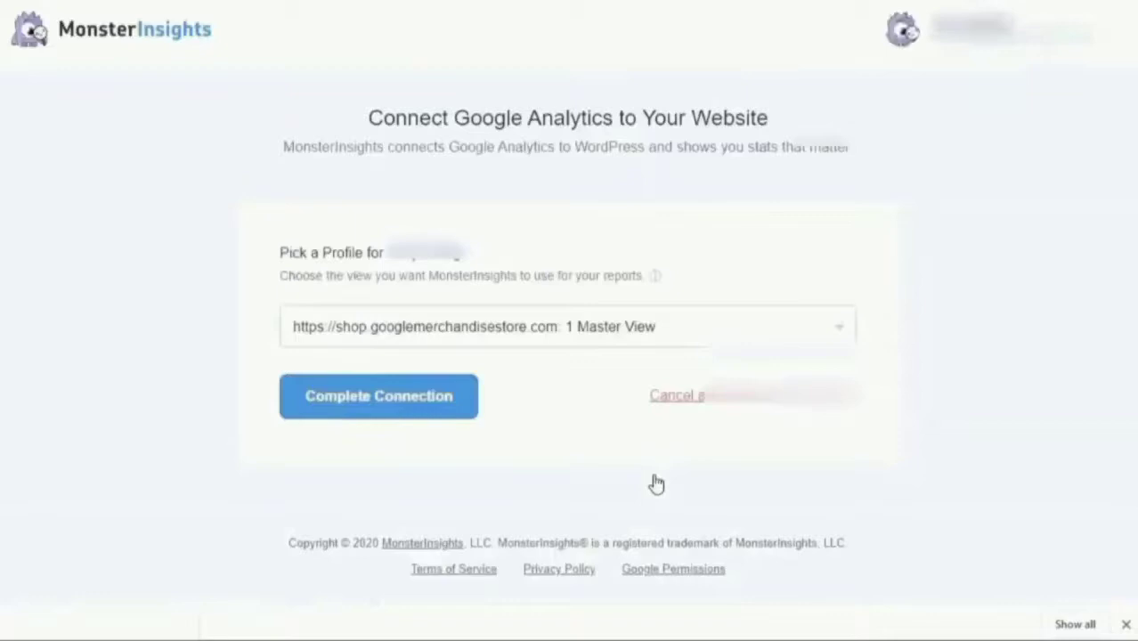
{"action": "left_click", "coordinate": [834, 330]}
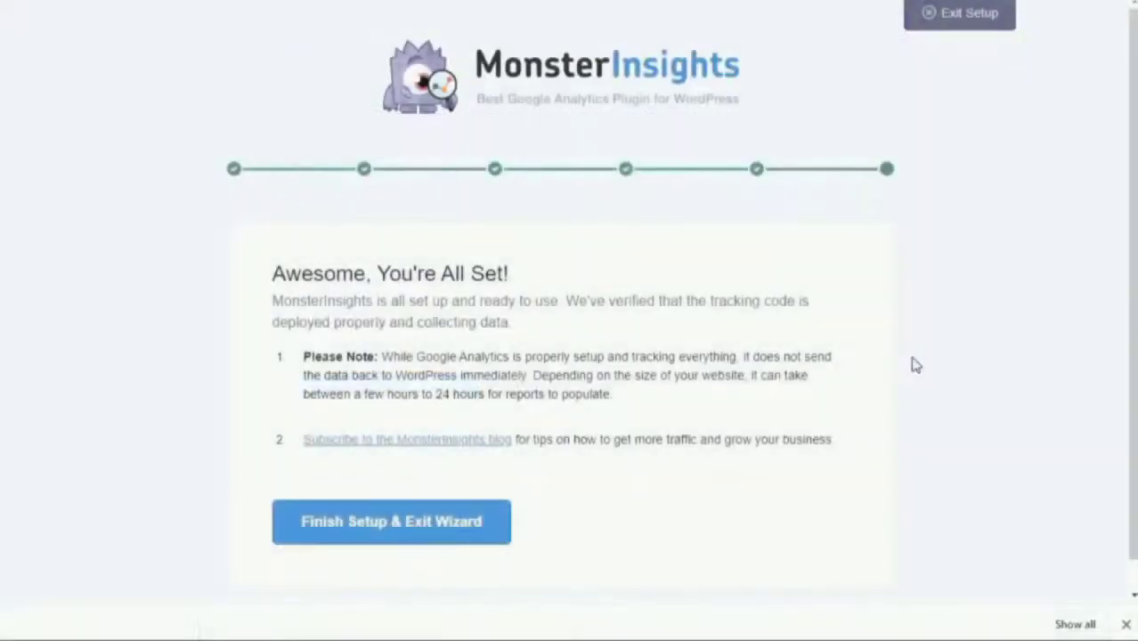
{"action": "left_click", "coordinate": [387, 525]}
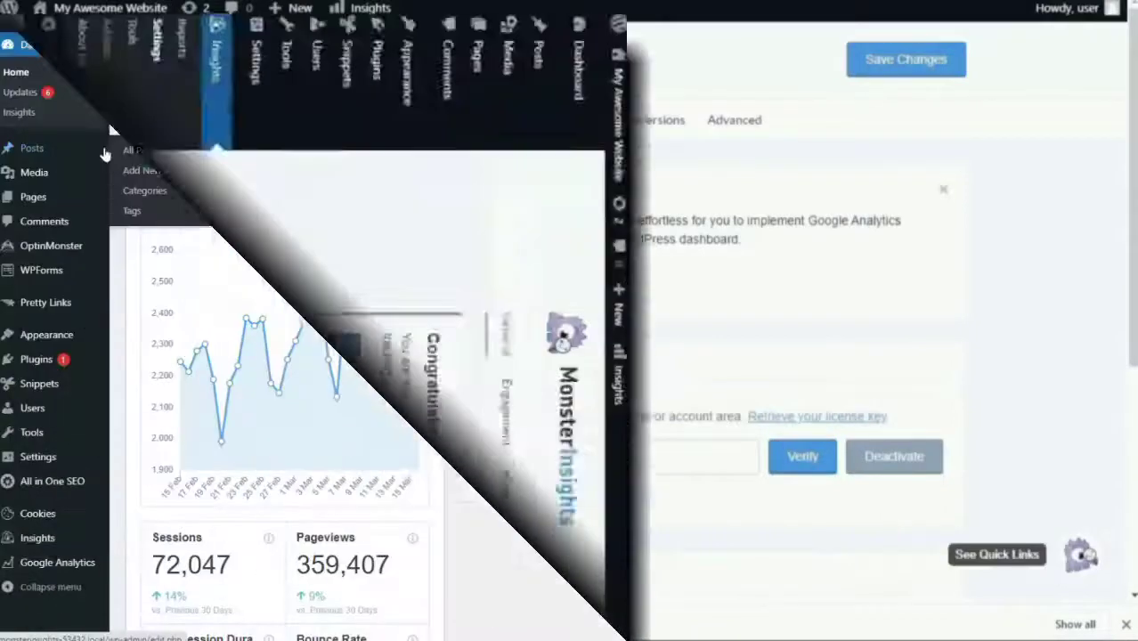
{"action": "mouse_move", "coordinate": [38, 538]}
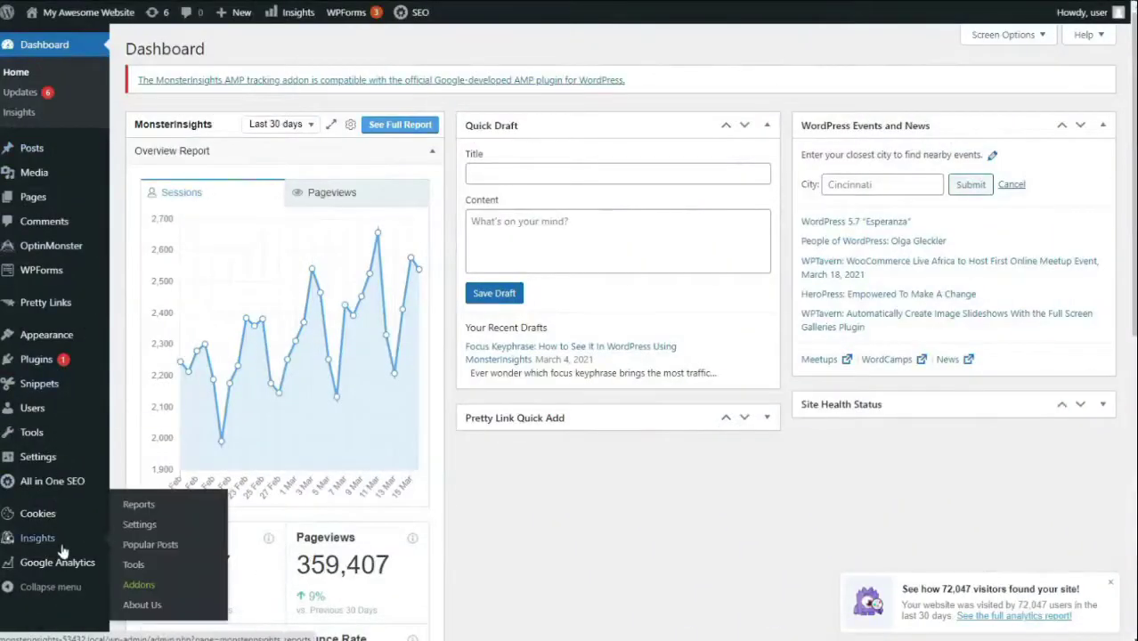
Step: Go to Insights > Settings and switch to the Advanced tab
{"action": "left_click", "coordinate": [139, 525]}
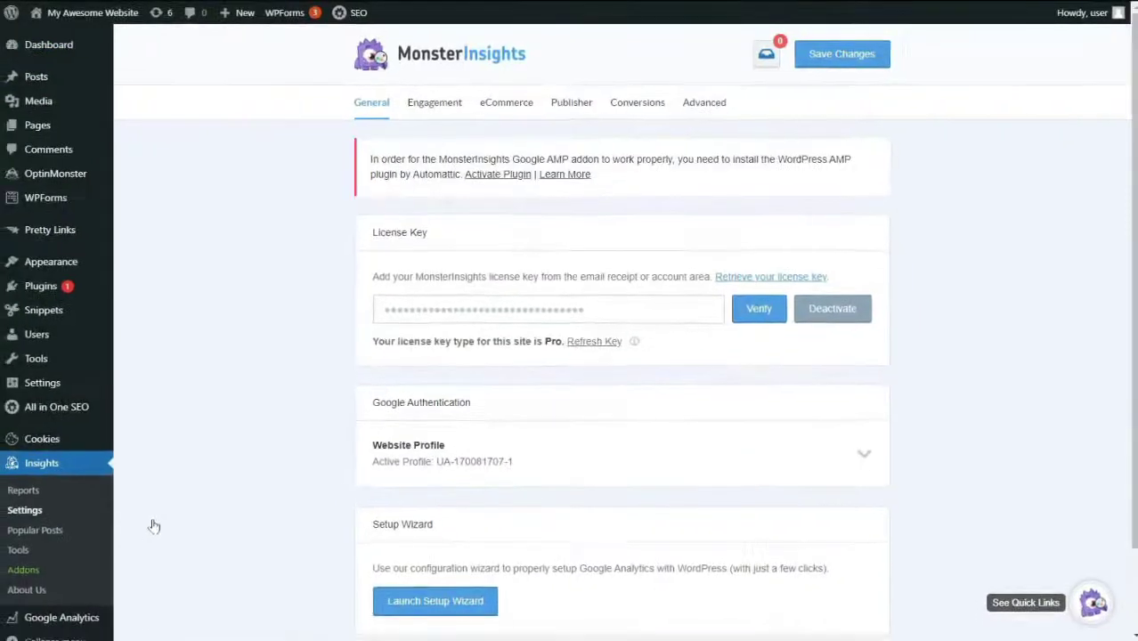
{"action": "left_click", "coordinate": [698, 113]}
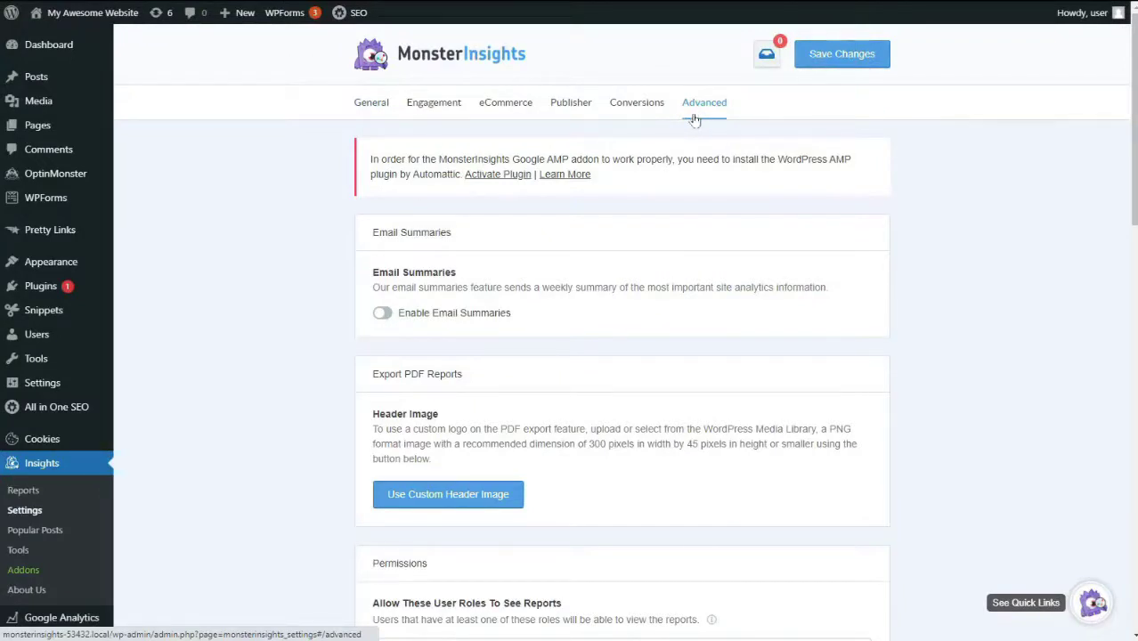
{"action": "left_click", "coordinate": [383, 315]}
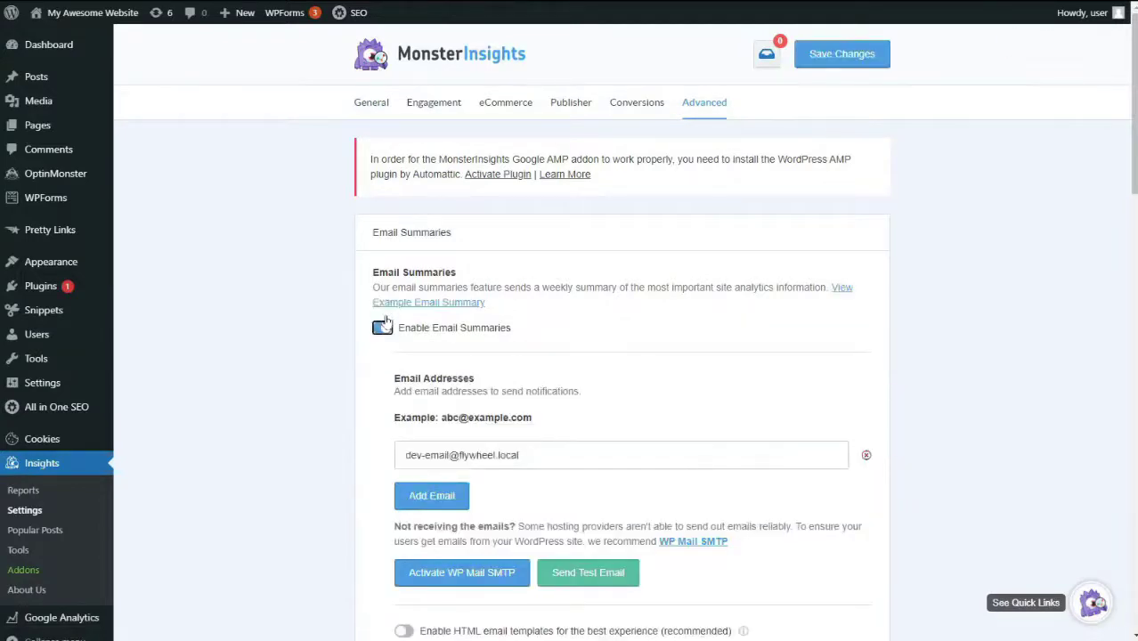
{"action": "left_click_drag", "start_coordinate": [528, 460], "coordinate": [389, 425]}
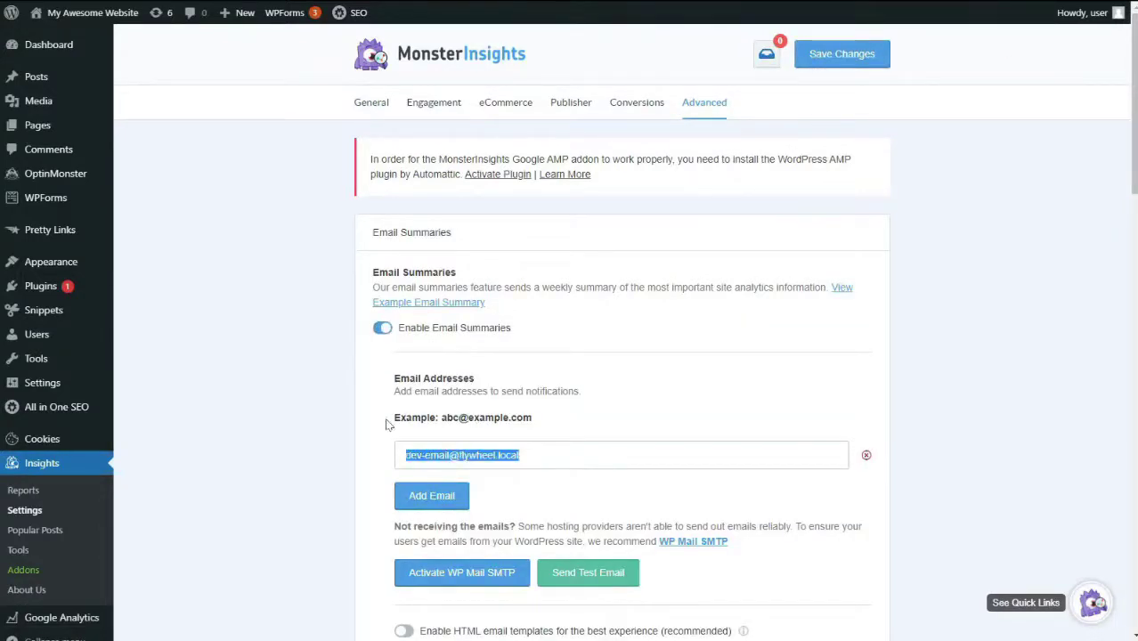
{"action": "type", "text": "coworker@email.com"}
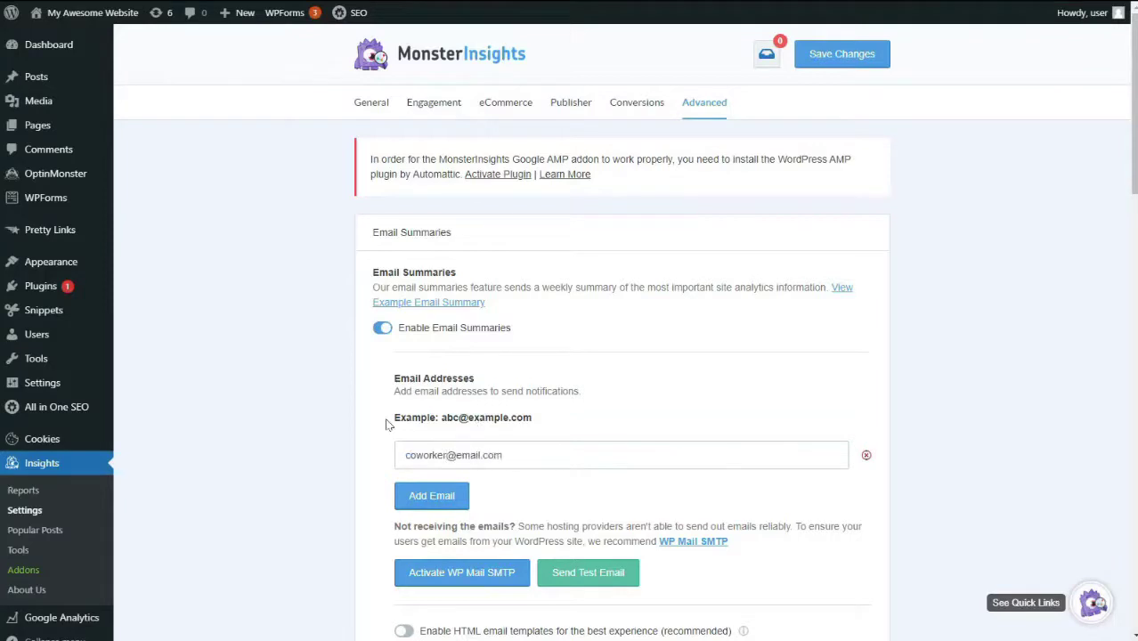
{"action": "left_click", "coordinate": [419, 495]}
{"action": "type", "text": "ger@email.com"}
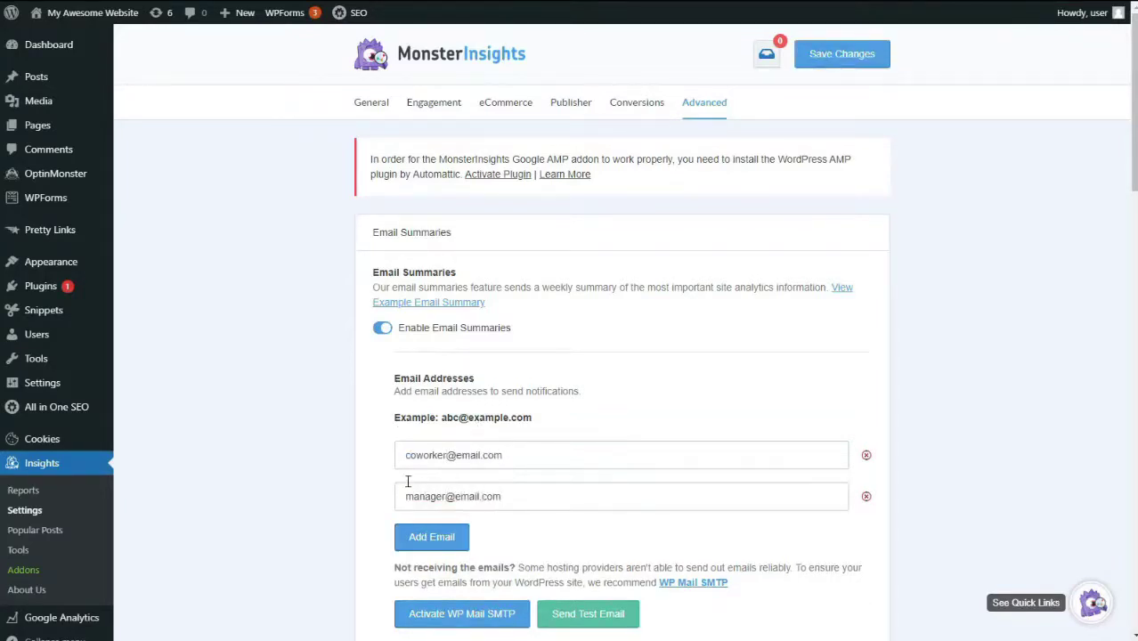
{"action": "left_click", "coordinate": [431, 537]}
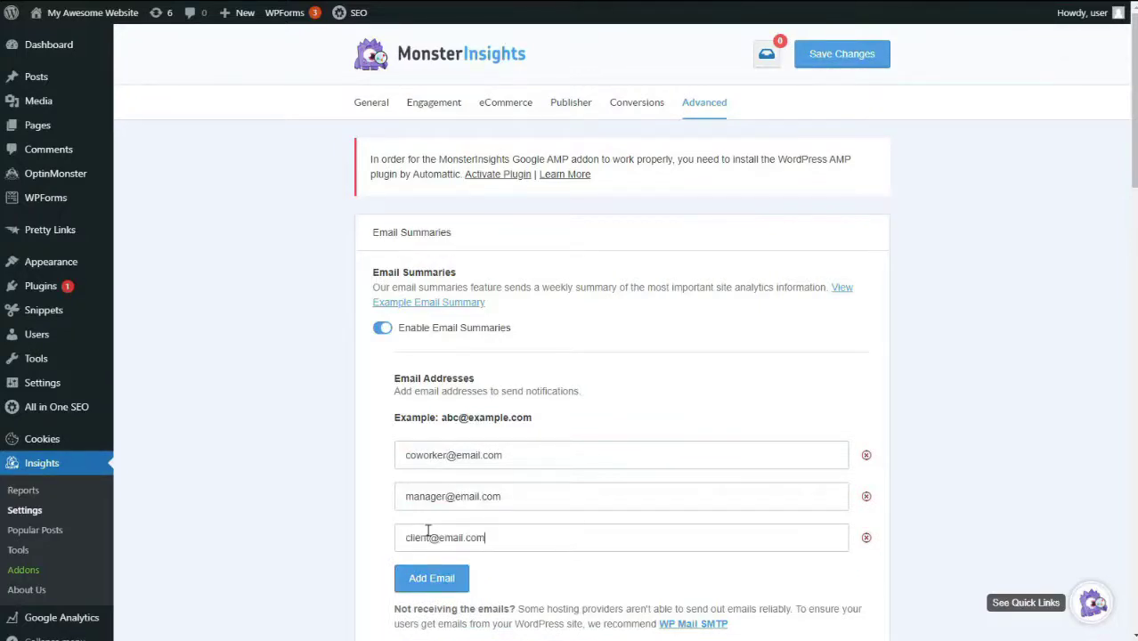
{"action": "scroll", "coordinate": [377, 540], "scroll_direction": "down", "scroll_amount": 5}
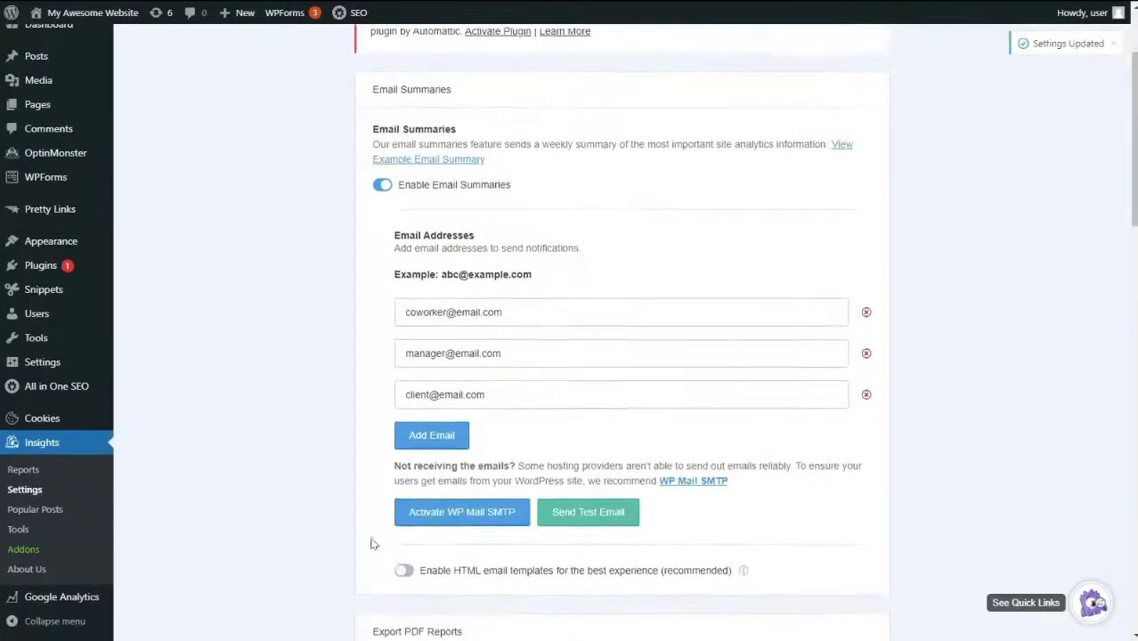
Step: Send a test summary email, then enable HTML email templates to reveal the Header Image option
{"action": "scroll", "coordinate": [403, 481], "scroll_direction": "down", "scroll_amount": 1}
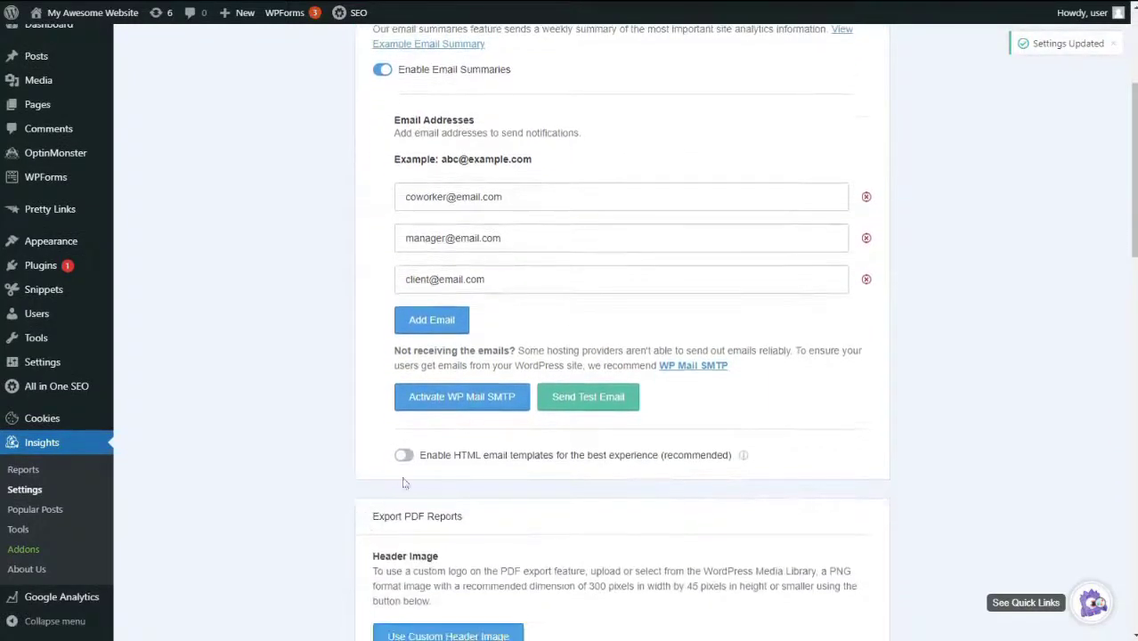
{"action": "left_click", "coordinate": [592, 401]}
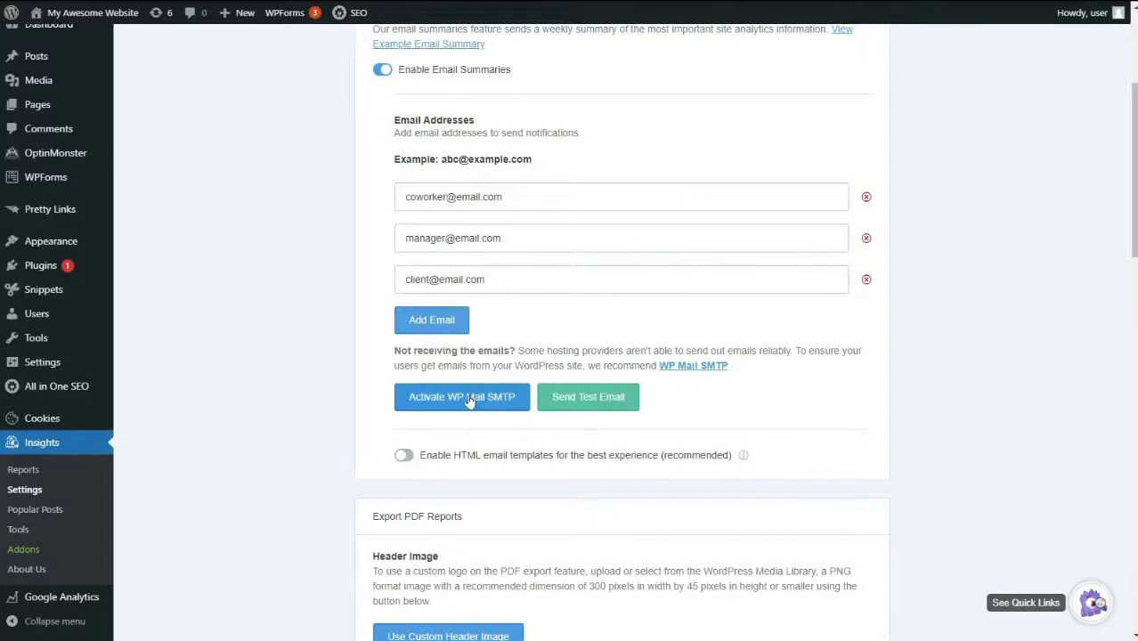
{"action": "left_click", "coordinate": [405, 457]}
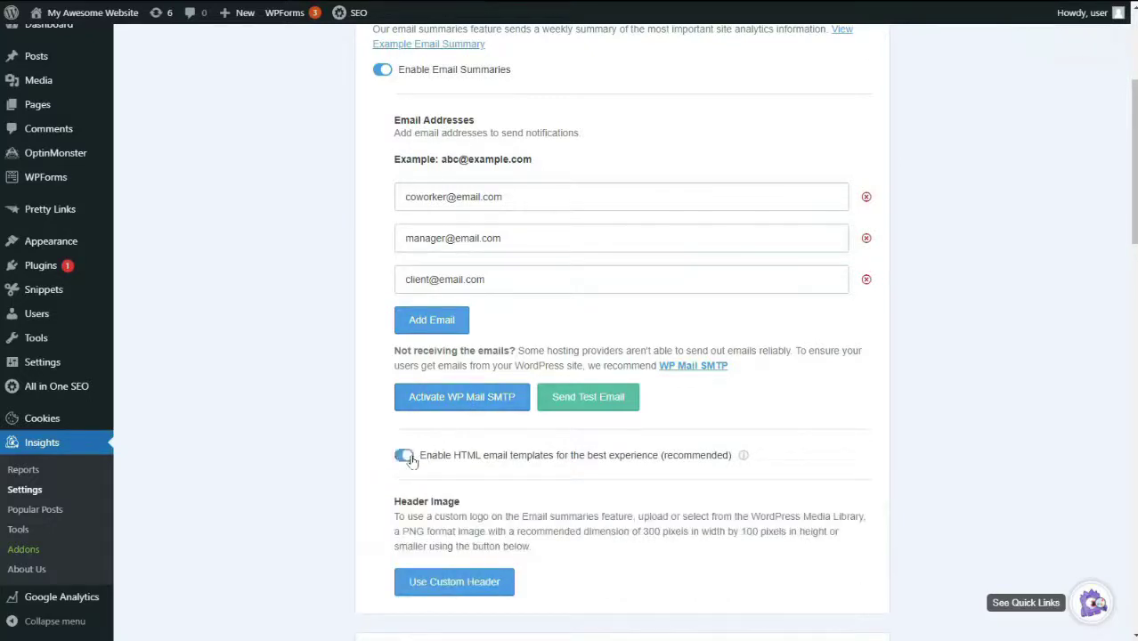
{"action": "scroll", "coordinate": [338, 459], "scroll_direction": "down", "scroll_amount": 1}
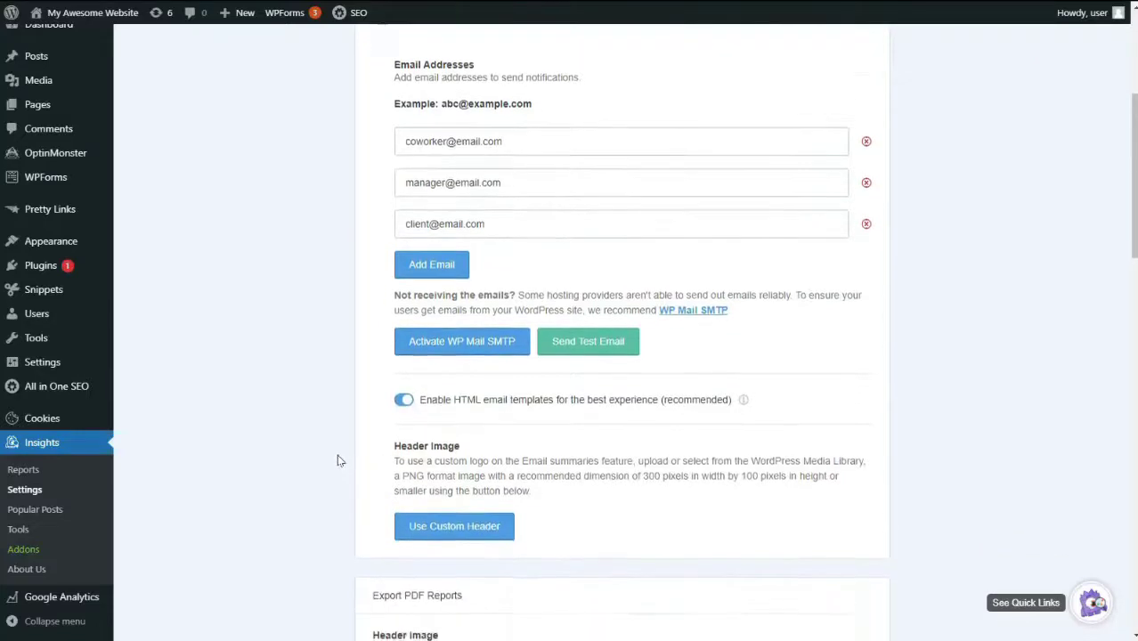
{"action": "scroll", "coordinate": [338, 459], "scroll_direction": "down", "scroll_amount": 1}
{"action": "scroll", "coordinate": [339, 459], "scroll_direction": "down", "scroll_amount": 1}
{"action": "scroll", "coordinate": [337, 460], "scroll_direction": "down", "scroll_amount": 1}
{"action": "scroll", "coordinate": [338, 460], "scroll_direction": "down", "scroll_amount": 1}
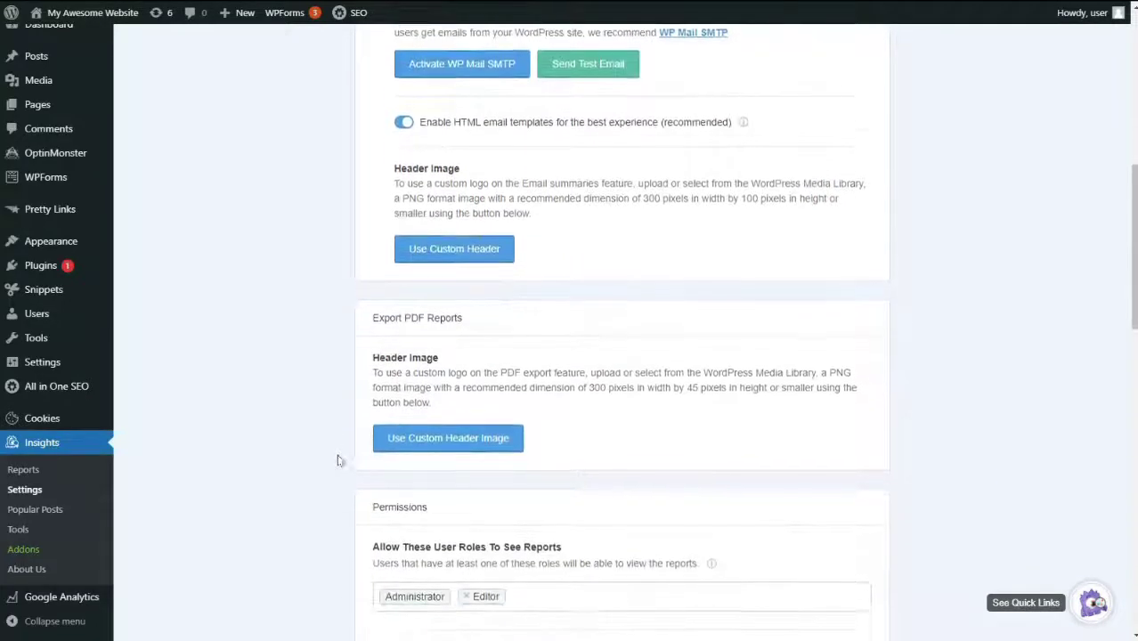
{"action": "scroll", "coordinate": [338, 459], "scroll_direction": "down", "scroll_amount": 1}
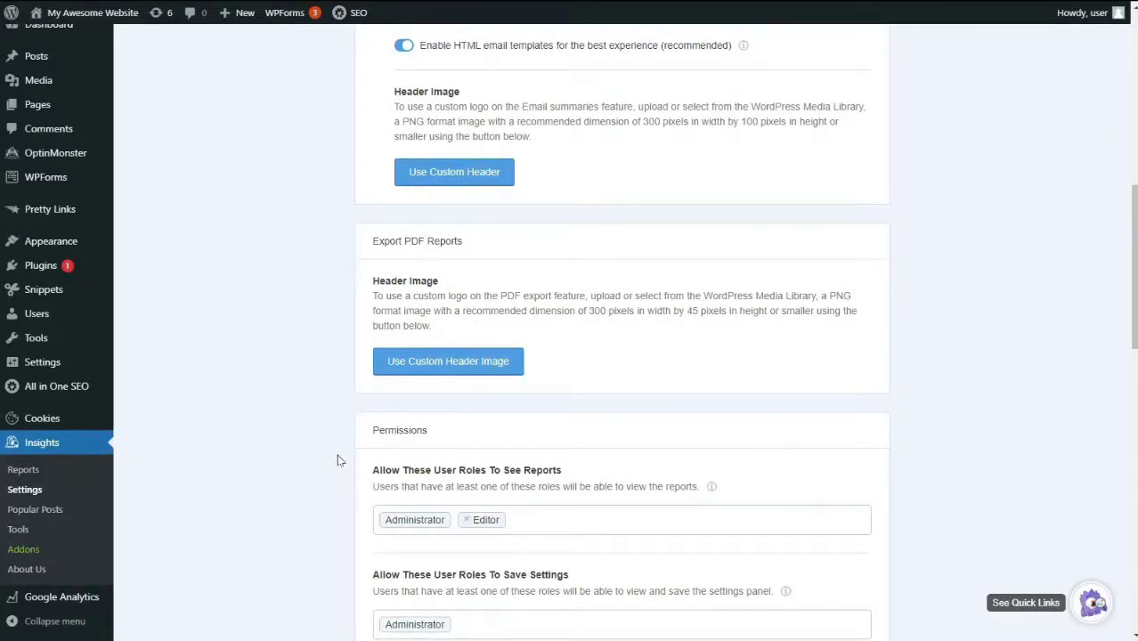
Step: Set the MonsterInsights 300x100 logo from the Media Library as the email header image
{"action": "left_click", "coordinate": [439, 179]}
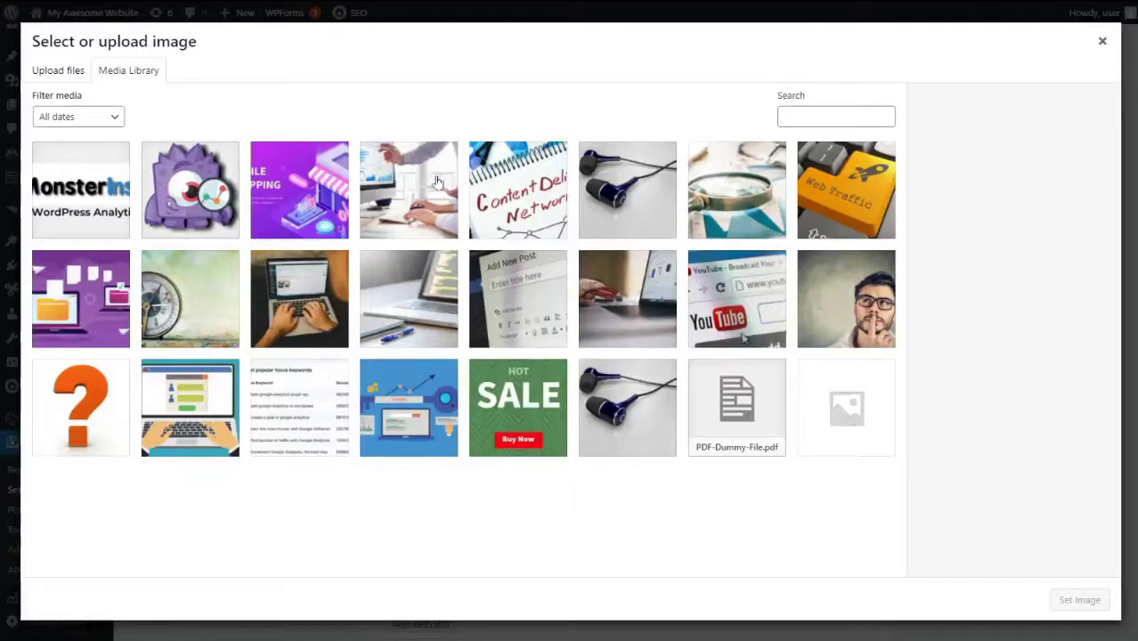
{"action": "left_click", "coordinate": [94, 194]}
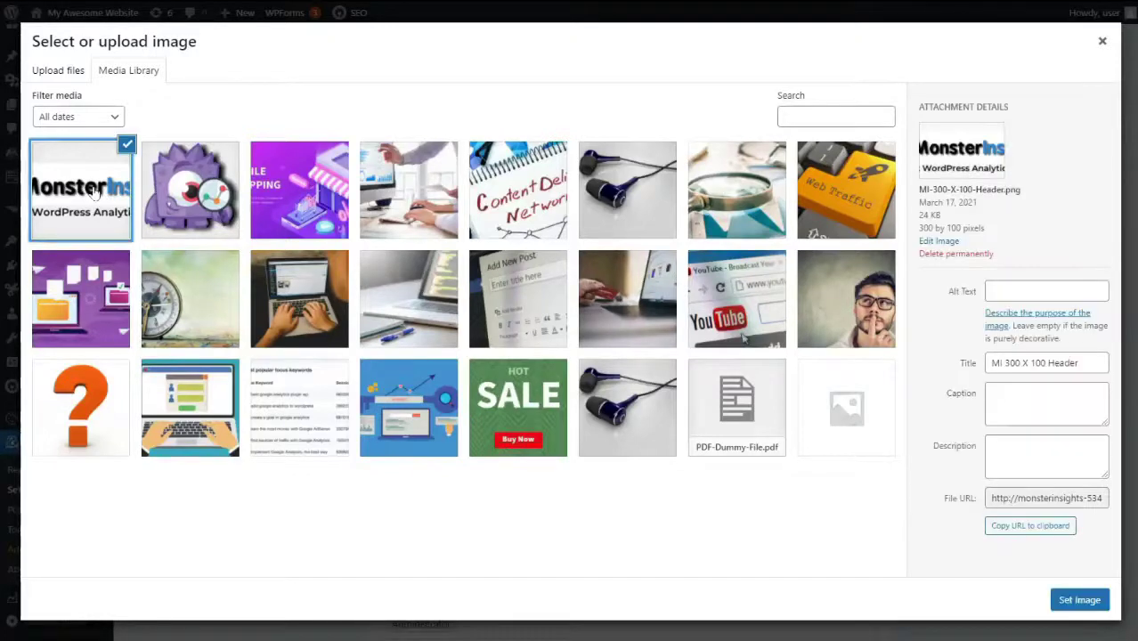
{"action": "left_click", "coordinate": [1079, 600]}
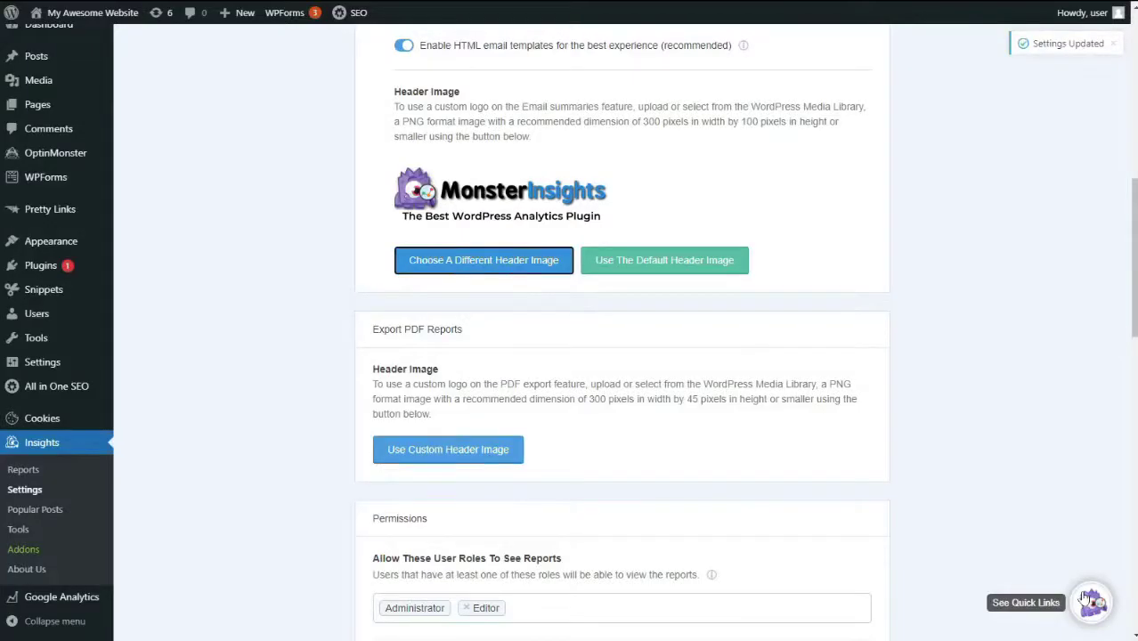
Step: Scroll through the Website Traffic Summary preview to check the logo header and Top Pages
{"action": "scroll", "coordinate": [1065, 186], "scroll_direction": "up", "scroll_amount": 5}
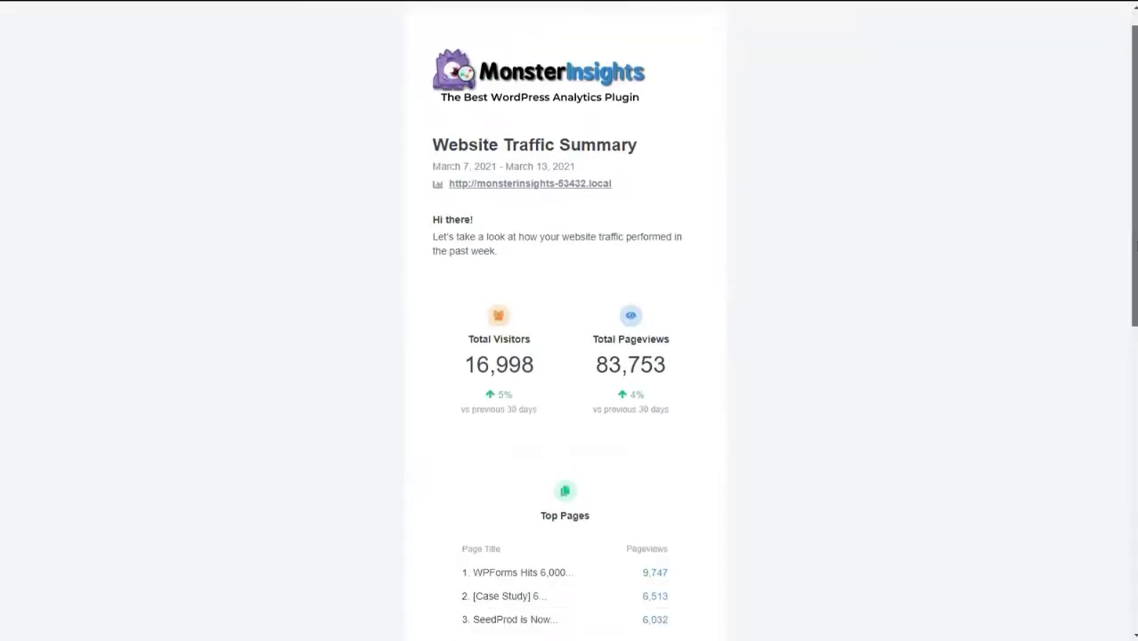
{"action": "scroll", "coordinate": [988, 276], "scroll_direction": "down", "scroll_amount": 4}
{"action": "scroll", "coordinate": [895, 294], "scroll_direction": "down", "scroll_amount": 2}
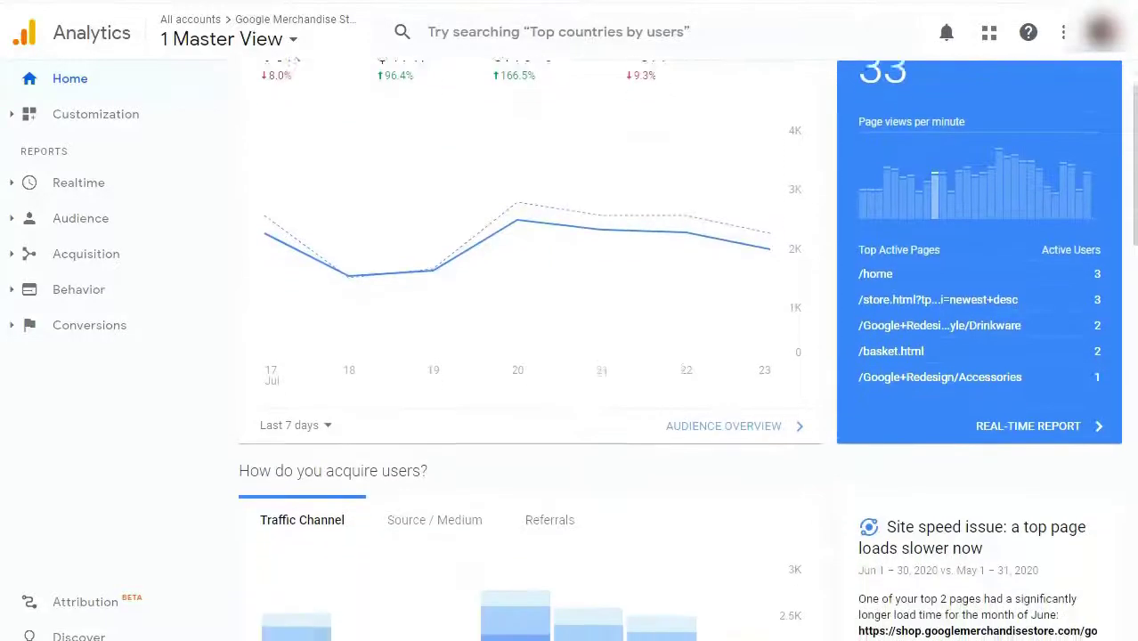
{"action": "scroll", "coordinate": [570, 357], "scroll_direction": "down", "scroll_amount": 1}
{"action": "scroll", "coordinate": [570, 357], "scroll_direction": "down", "scroll_amount": 1}
{"action": "scroll", "coordinate": [570, 356], "scroll_direction": "down", "scroll_amount": 1}
{"action": "scroll", "coordinate": [570, 356], "scroll_direction": "down", "scroll_amount": 1}
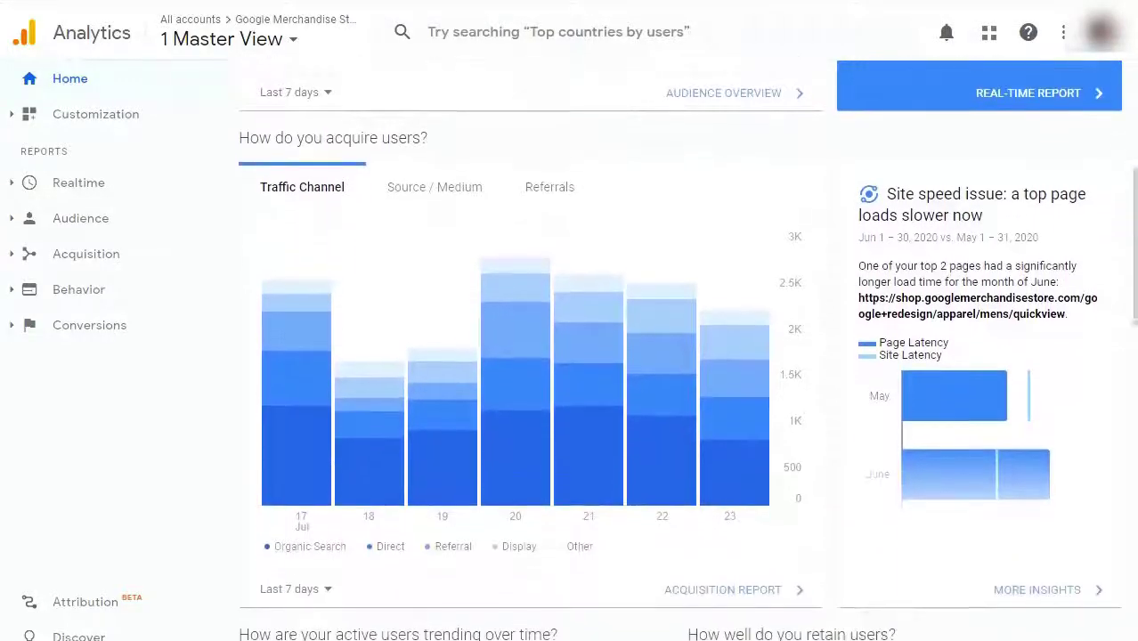
{"action": "scroll", "coordinate": [570, 356], "scroll_direction": "down", "scroll_amount": 1}
{"action": "scroll", "coordinate": [570, 357], "scroll_direction": "down", "scroll_amount": 1}
{"action": "scroll", "coordinate": [570, 356], "scroll_direction": "down", "scroll_amount": 1}
{"action": "scroll", "coordinate": [570, 356], "scroll_direction": "down", "scroll_amount": 1}
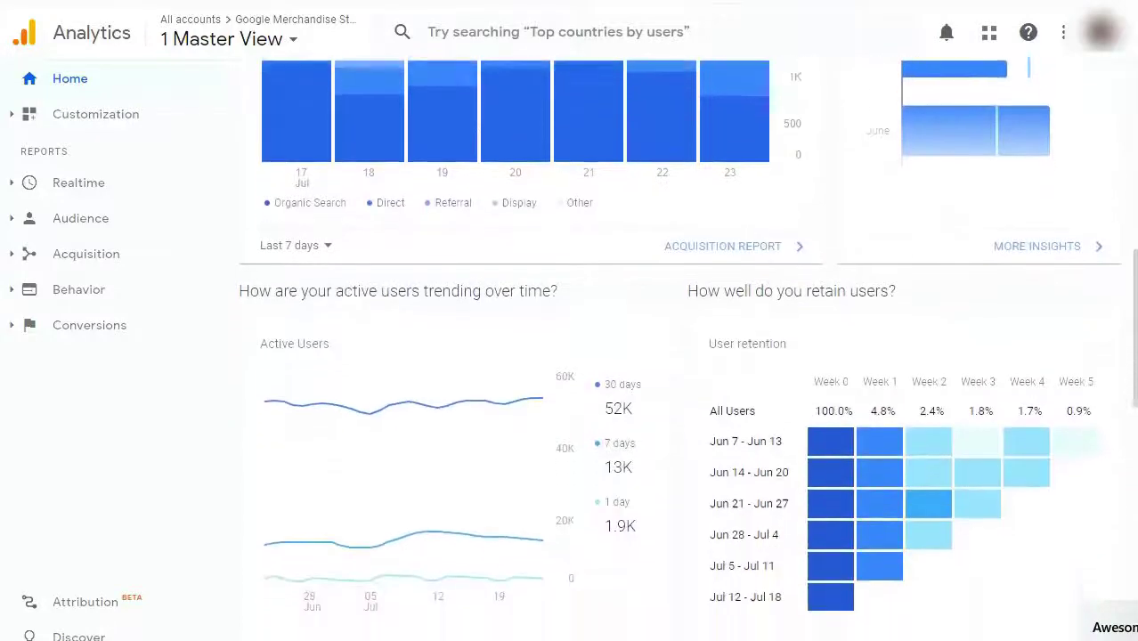
{"action": "scroll", "coordinate": [570, 356], "scroll_direction": "down", "scroll_amount": 1}
{"action": "scroll", "coordinate": [570, 356], "scroll_direction": "down", "scroll_amount": 1}
{"action": "scroll", "coordinate": [570, 356], "scroll_direction": "down", "scroll_amount": 1}
{"action": "scroll", "coordinate": [570, 356], "scroll_direction": "down", "scroll_amount": 1}
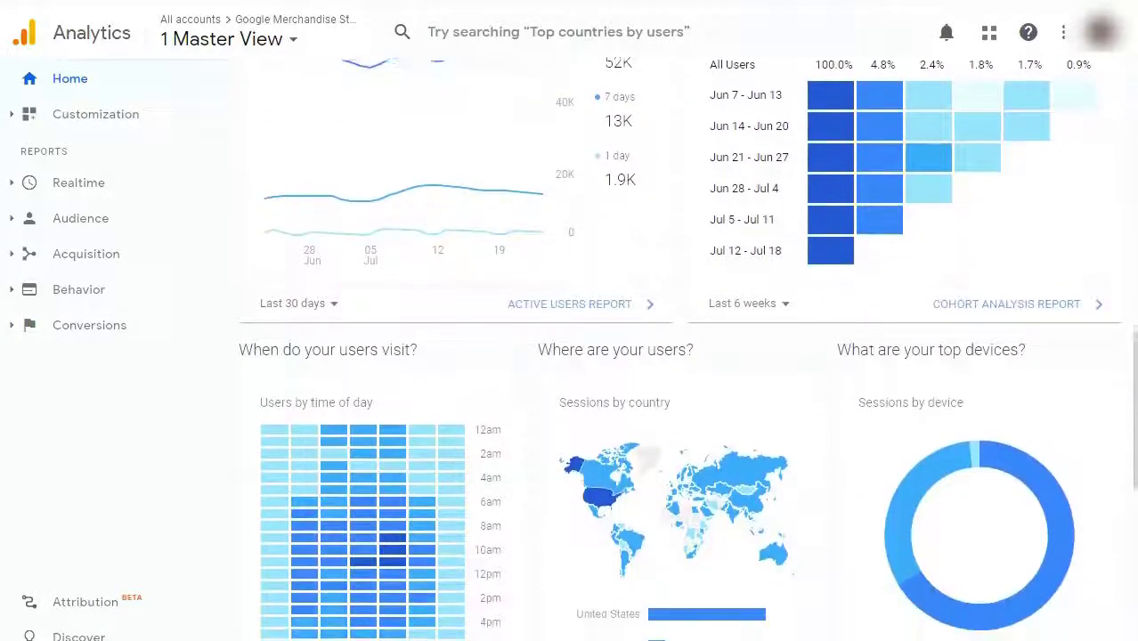
{"action": "scroll", "coordinate": [570, 356], "scroll_direction": "down", "scroll_amount": 1}
{"action": "scroll", "coordinate": [570, 357], "scroll_direction": "down", "scroll_amount": 1}
{"action": "scroll", "coordinate": [570, 356], "scroll_direction": "down", "scroll_amount": 1}
{"action": "scroll", "coordinate": [570, 356], "scroll_direction": "down", "scroll_amount": 1}
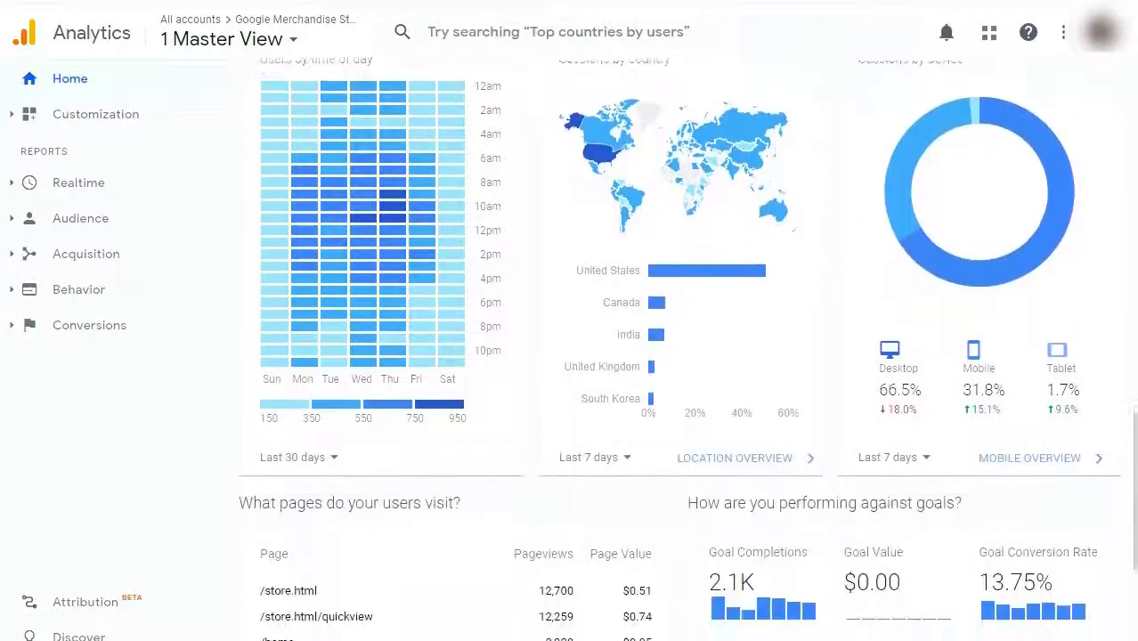
{"action": "scroll", "coordinate": [570, 356], "scroll_direction": "down", "scroll_amount": 1}
{"action": "scroll", "coordinate": [570, 356], "scroll_direction": "down", "scroll_amount": 1}
{"action": "scroll", "coordinate": [570, 356], "scroll_direction": "down", "scroll_amount": 1}
{"action": "scroll", "coordinate": [570, 356], "scroll_direction": "down", "scroll_amount": 1}
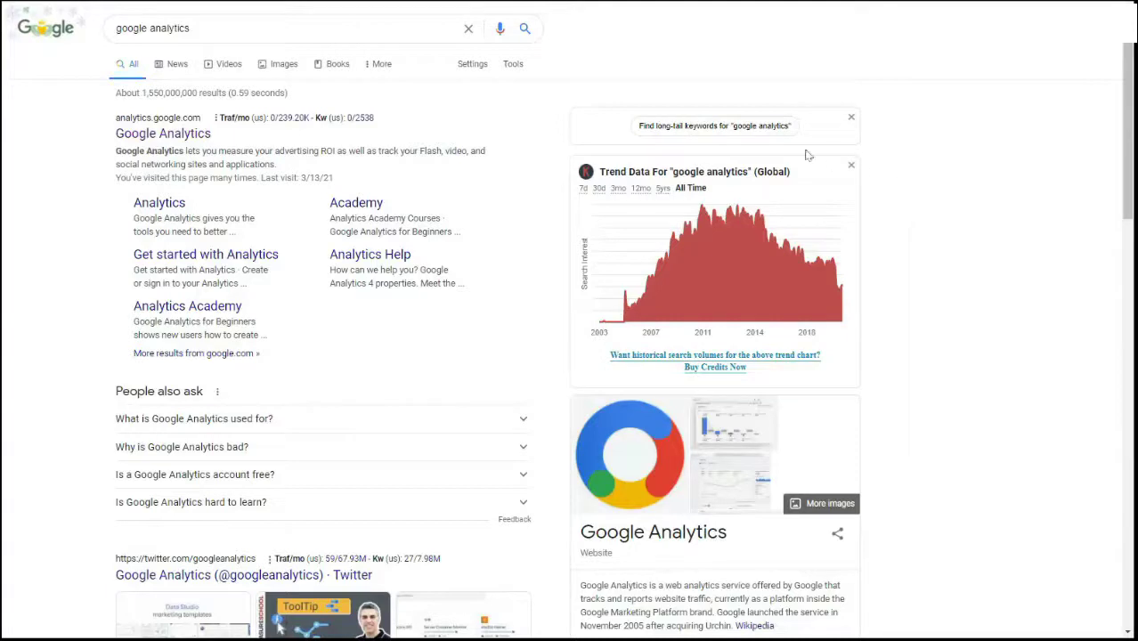
Step: Open the Google Analytics search result to load the Merchandise Store Master View home report
{"action": "left_click", "coordinate": [188, 137]}
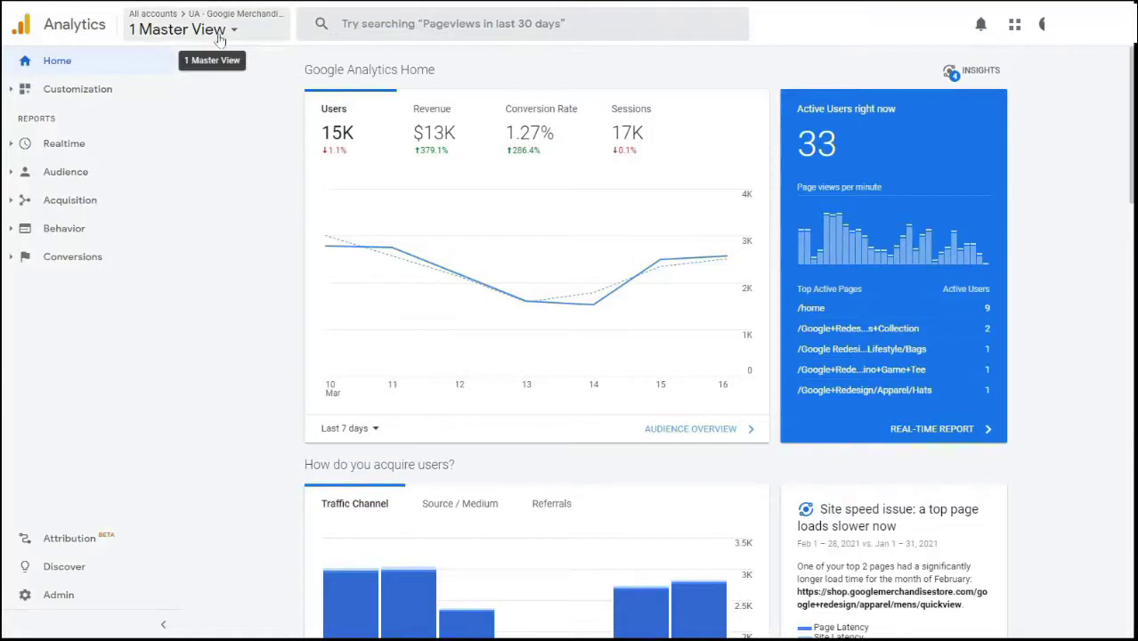
Step: Open the Behavior > Site Content > All Pages report
{"action": "left_click", "coordinate": [142, 228]}
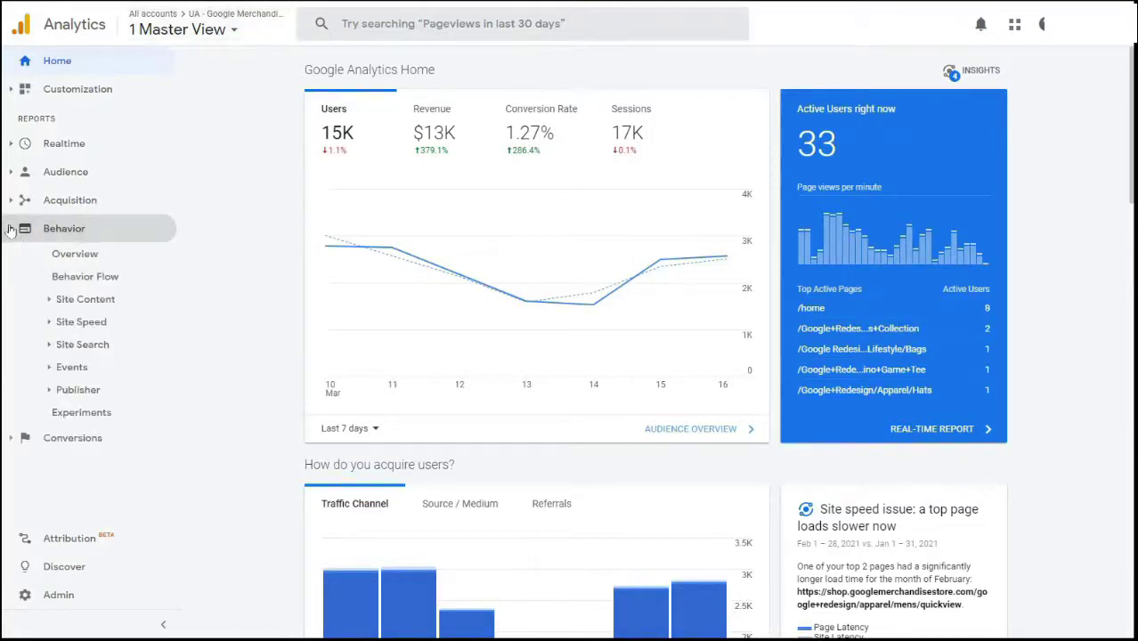
{"action": "left_click", "coordinate": [59, 301]}
{"action": "left_click", "coordinate": [81, 322]}
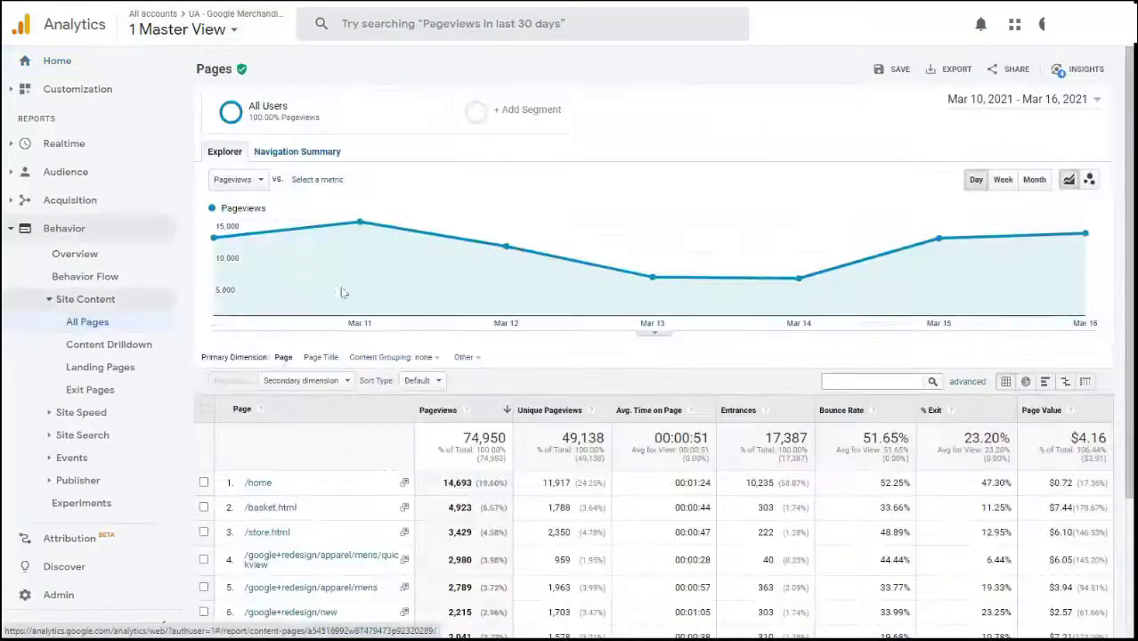
Step: Compare Mar 10–16, 2021 against the previous year and apply the date range
{"action": "left_click", "coordinate": [1095, 100]}
{"action": "left_click", "coordinate": [950, 156]}
{"action": "left_click", "coordinate": [985, 179]}
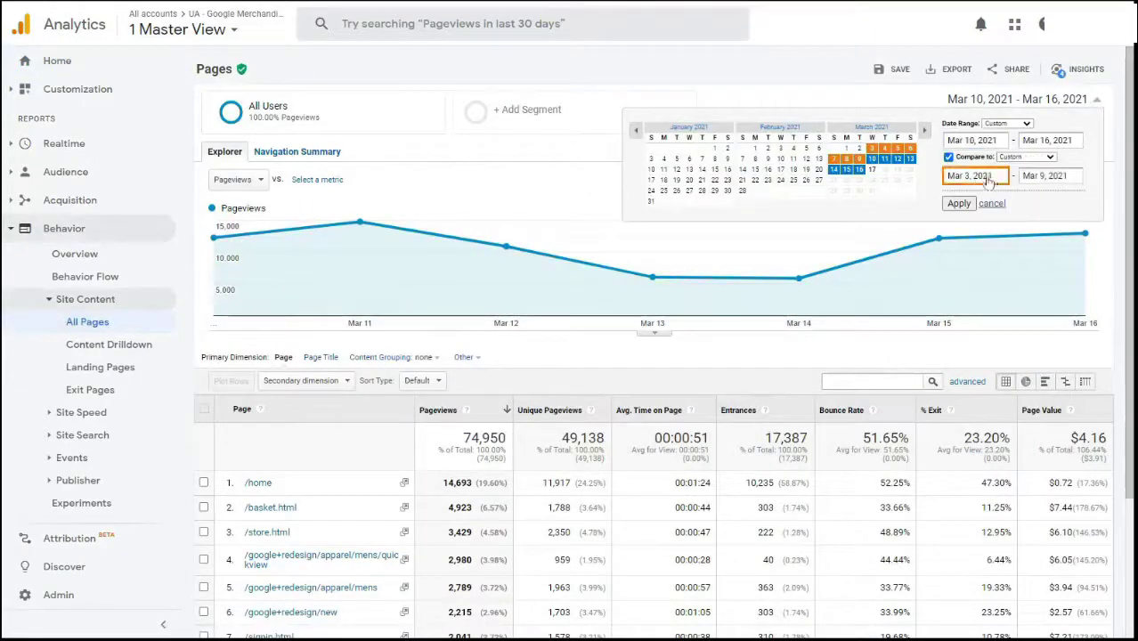
{"action": "left_click", "coordinate": [1014, 158]}
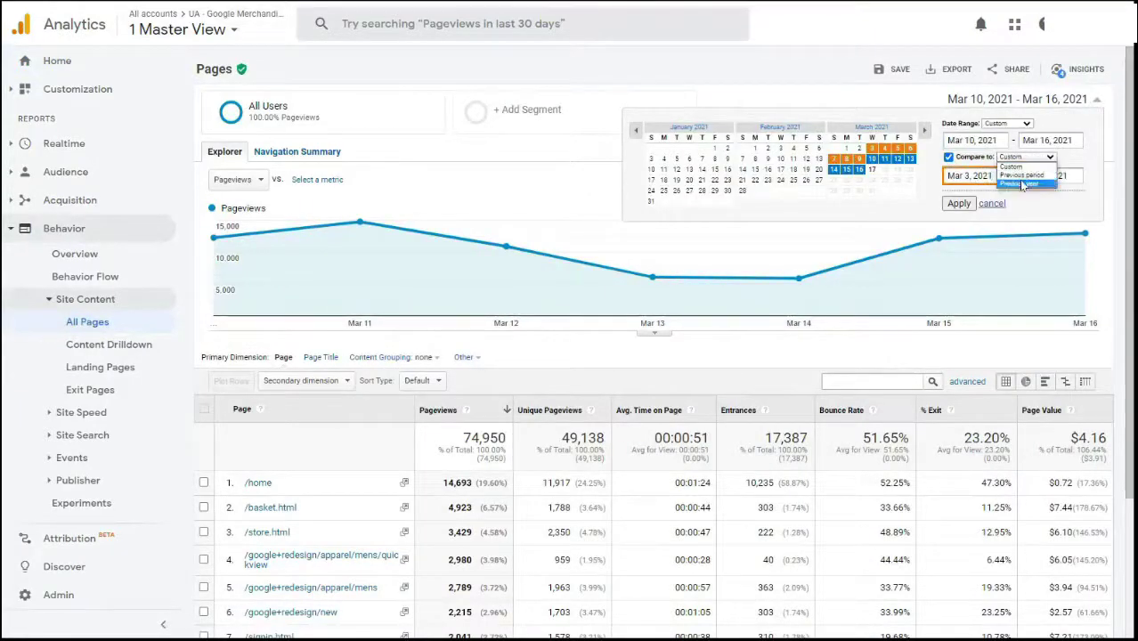
{"action": "left_click", "coordinate": [1008, 176]}
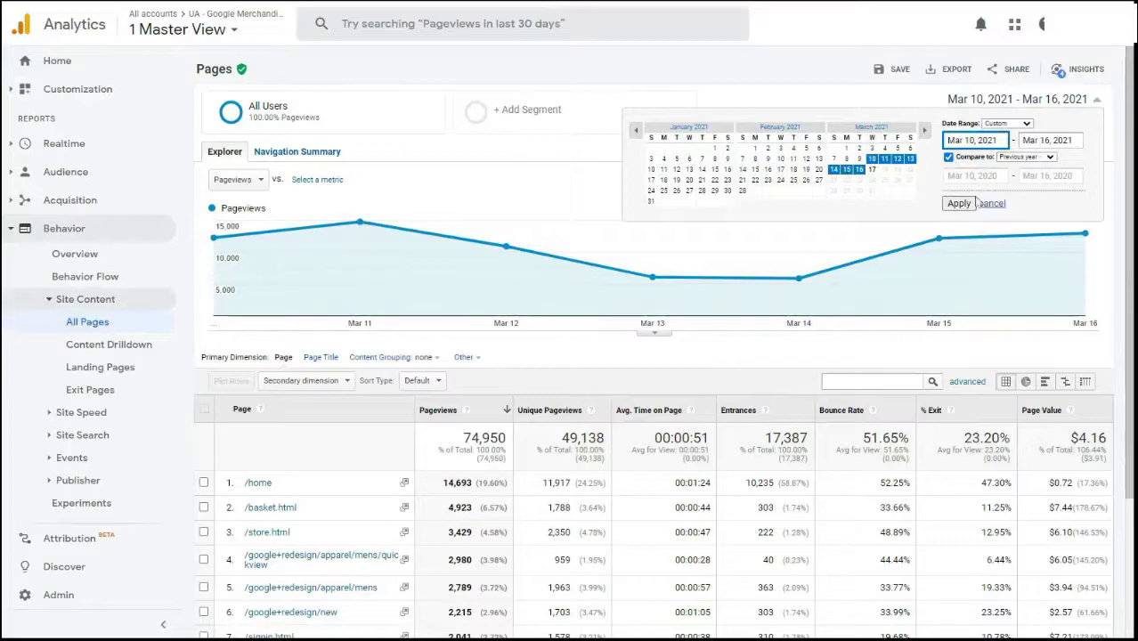
{"action": "left_click", "coordinate": [966, 203]}
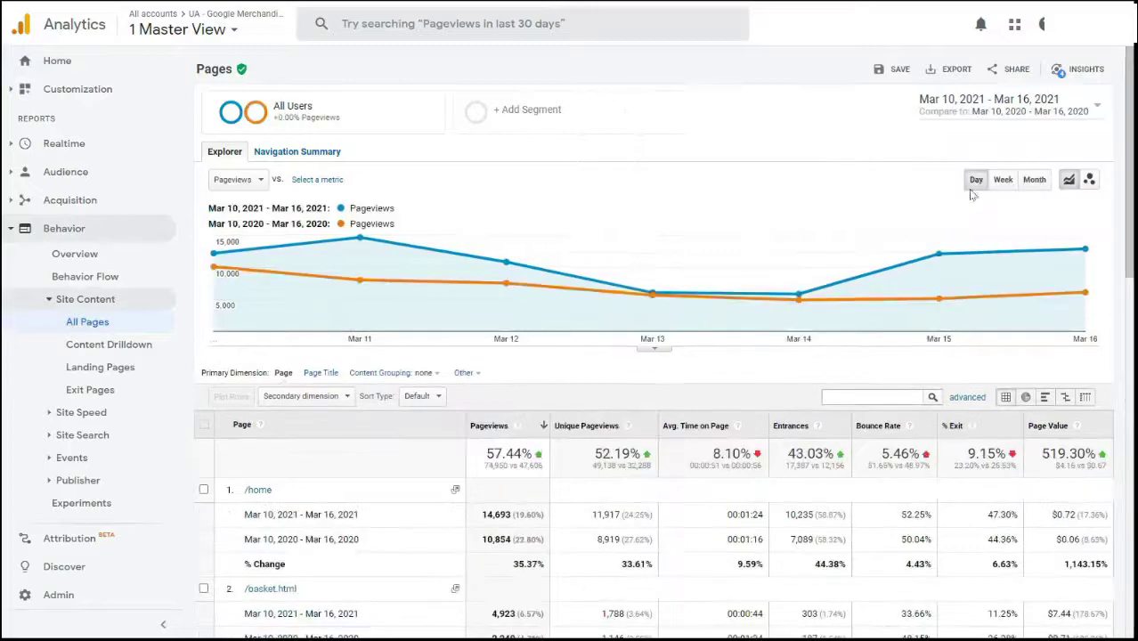
{"action": "left_click", "coordinate": [1005, 78]}
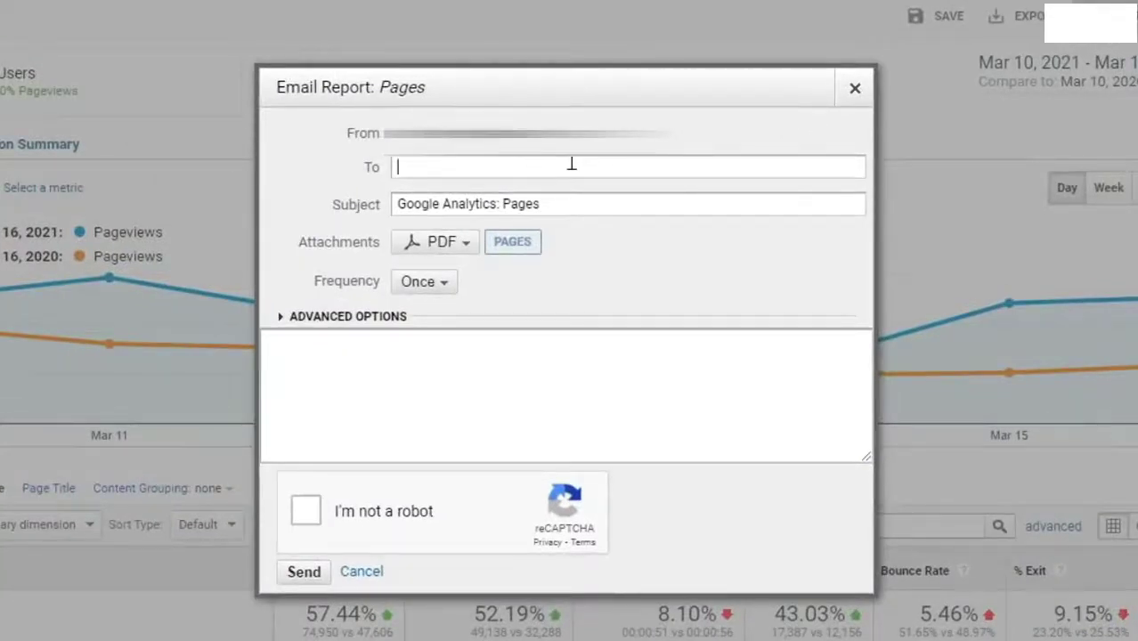
{"action": "type", "text": "coworker"}
{"action": "type", "text": "@email.com, manager"}
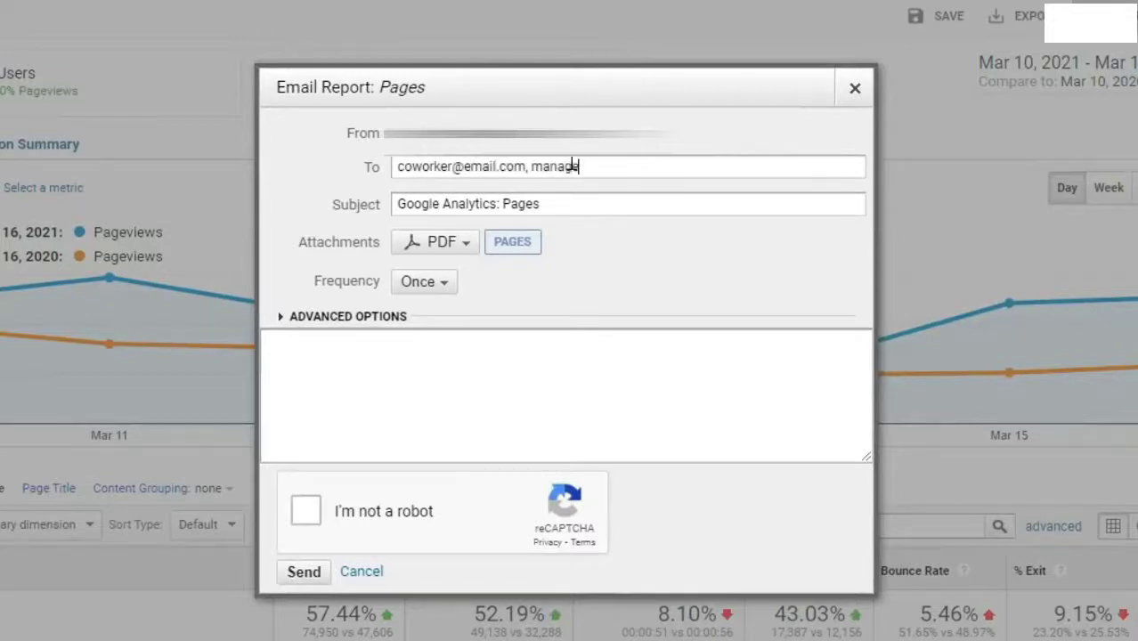
{"action": "type", "text": "@email.com,"}
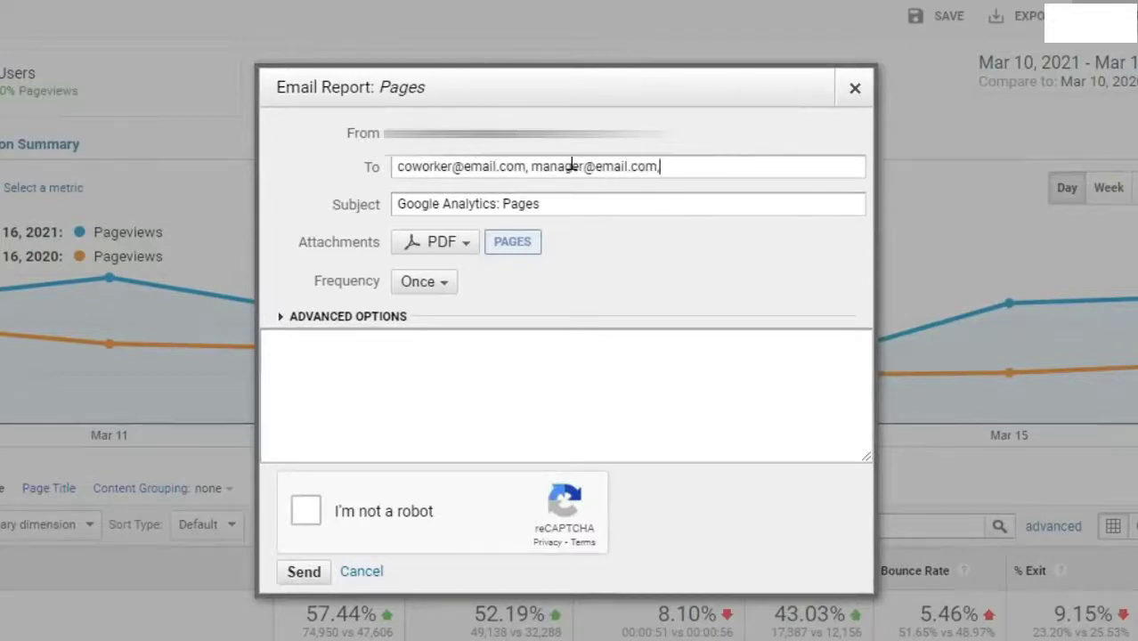
{"action": "type", "text": " client@email.com"}
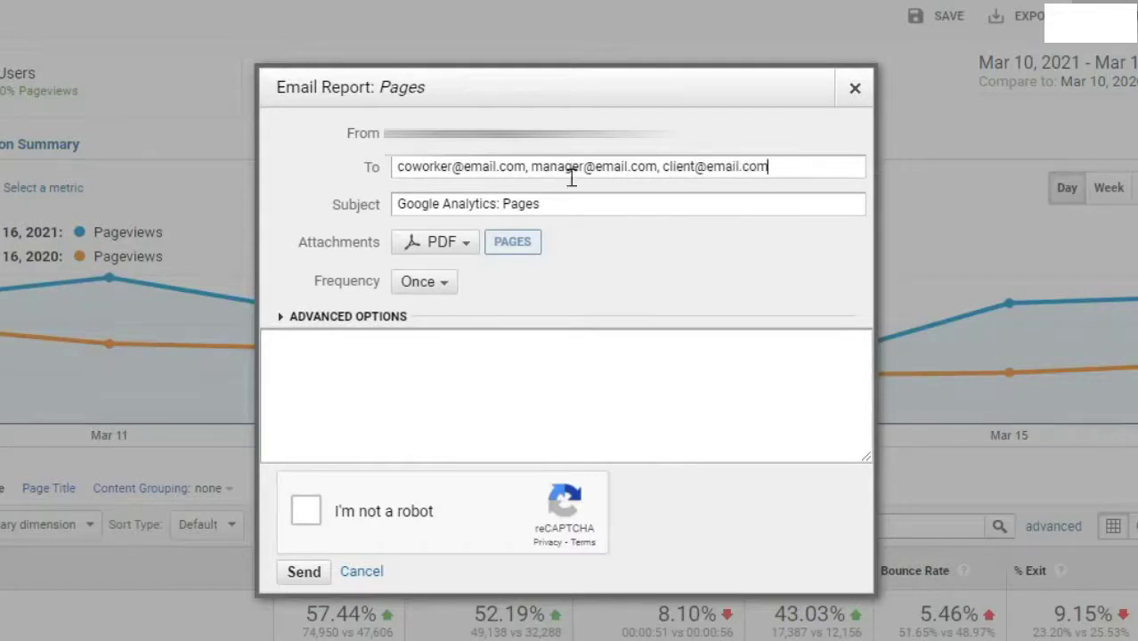
{"action": "left_click", "coordinate": [421, 248]}
Step: Keep the PDF attachment and set the report to send weekly on Wednesdays
{"action": "left_click", "coordinate": [420, 271]}
{"action": "left_click", "coordinate": [442, 292]}
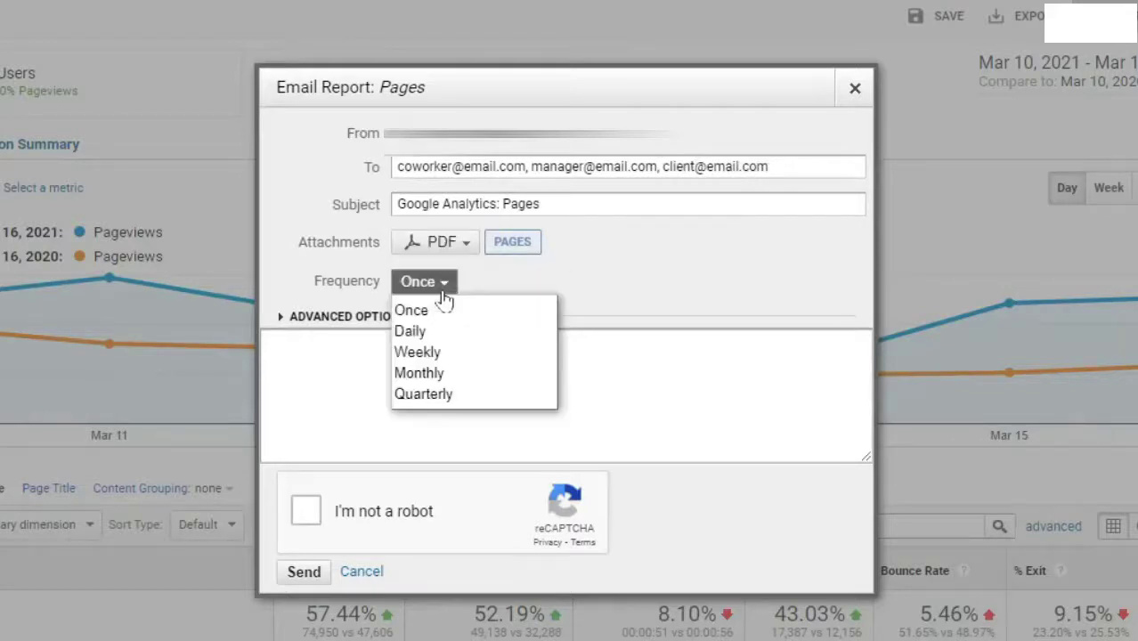
{"action": "left_click", "coordinate": [424, 355]}
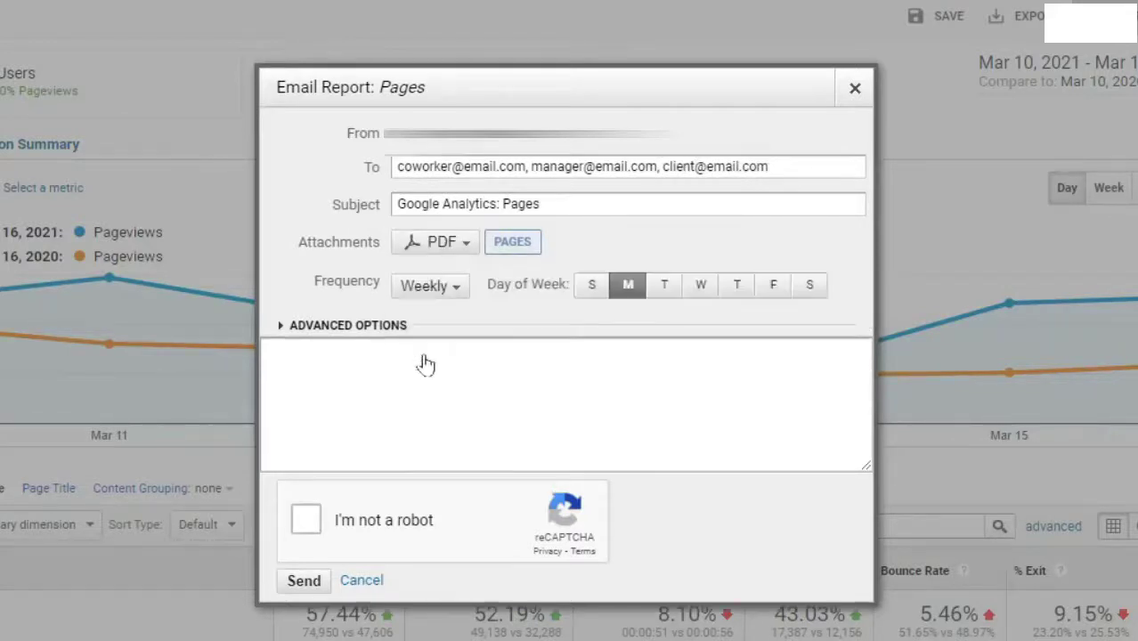
{"action": "left_click", "coordinate": [701, 293]}
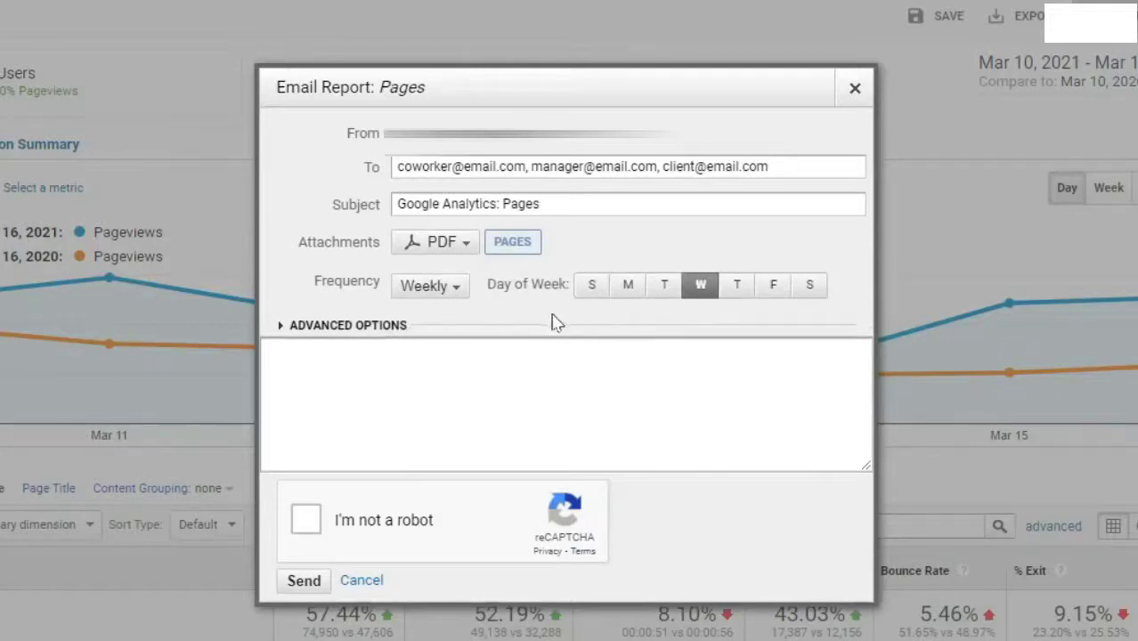
Step: In Advanced Options, keep the schedule active for 6 months
{"action": "left_click", "coordinate": [299, 330]}
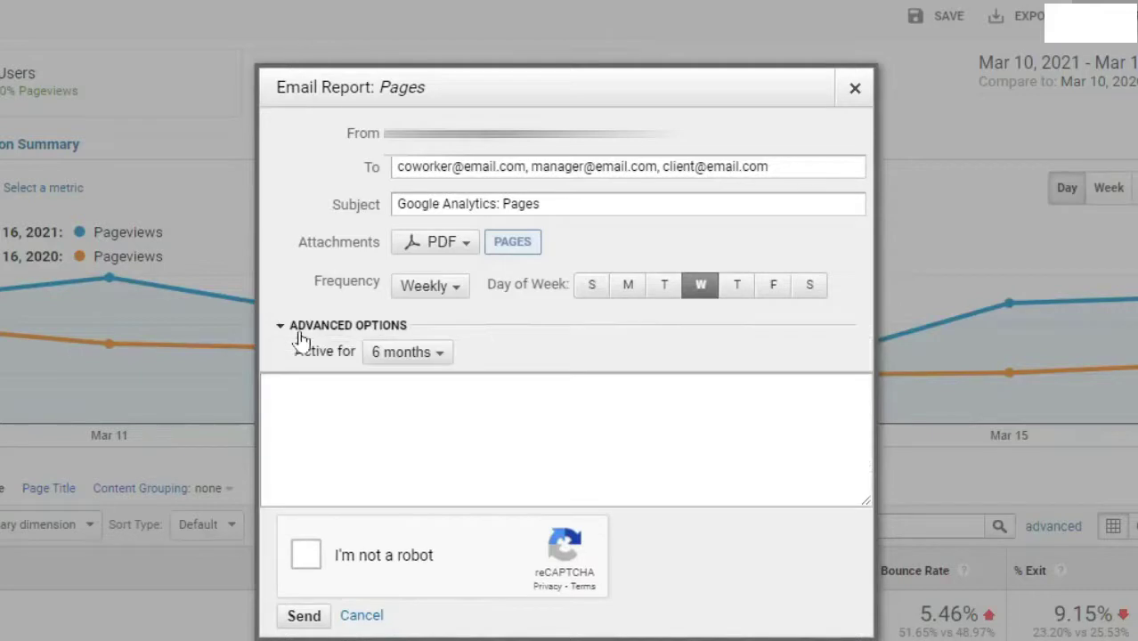
{"action": "left_click", "coordinate": [408, 353]}
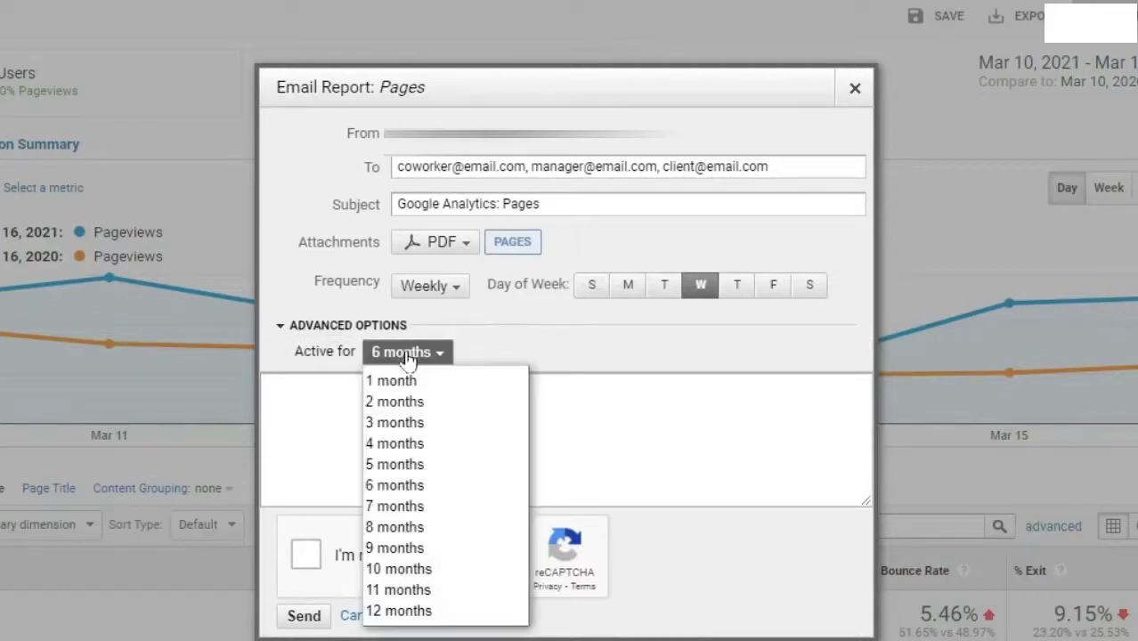
{"action": "left_click", "coordinate": [408, 353]}
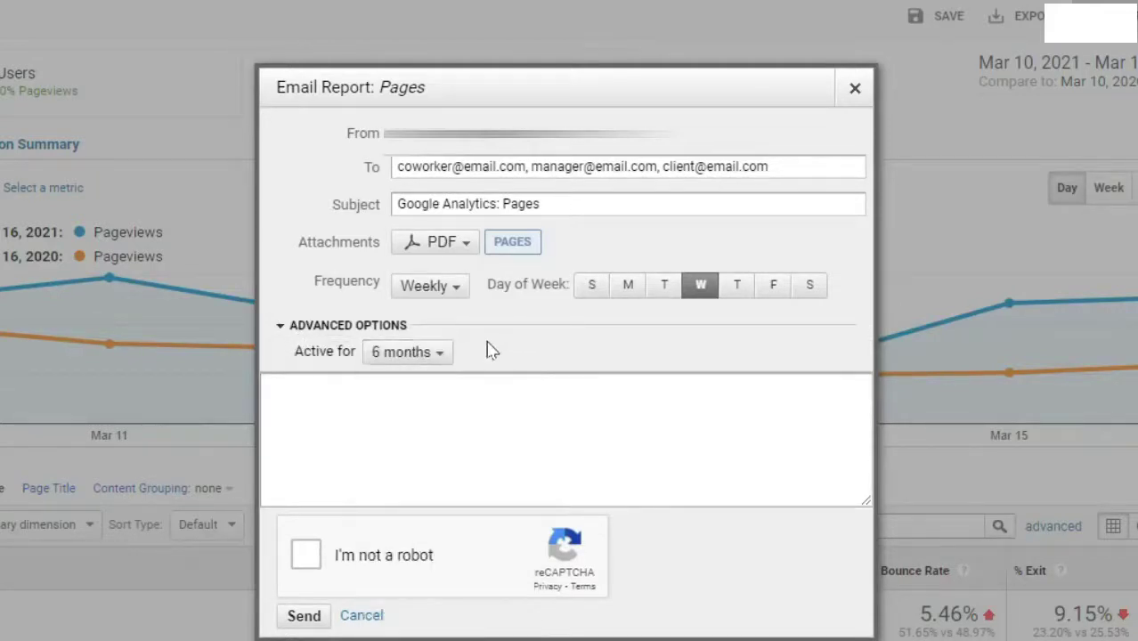
{"action": "left_click", "coordinate": [318, 414]}
Step: Add the message 'Hey All, Check out our weekly Google Analytics Report! We're doing great!', pass reCAPTCHA, and send
{"action": "type", "text": "Hey All, Check out our weekly Google Analytics Report! We're doing great!"}
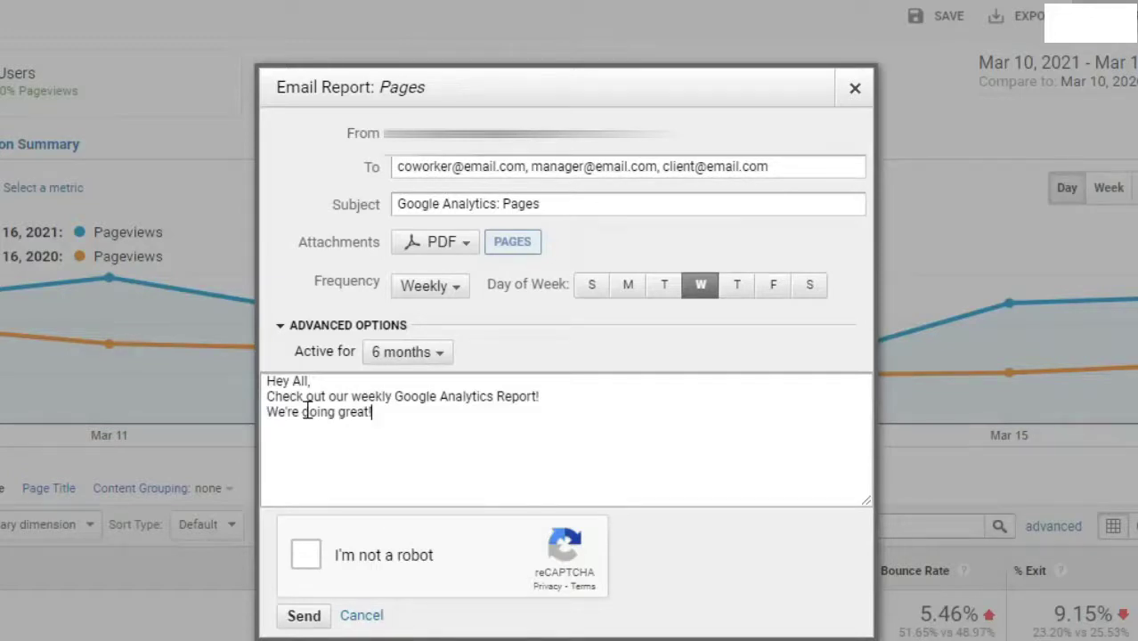
{"action": "left_click", "coordinate": [305, 563]}
{"action": "left_click", "coordinate": [298, 616]}
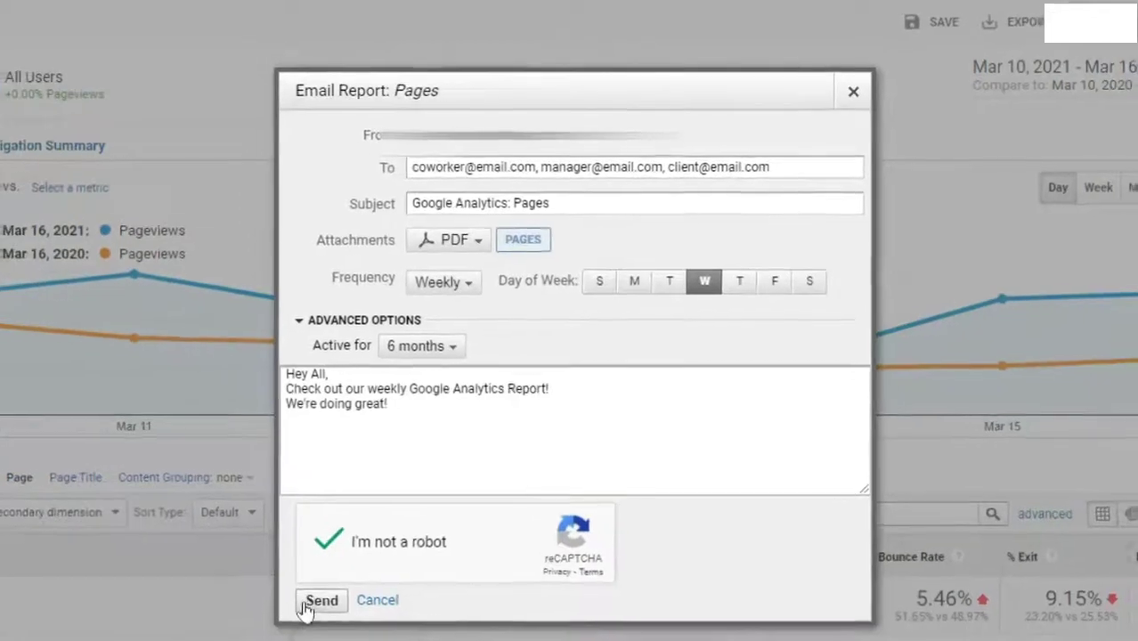